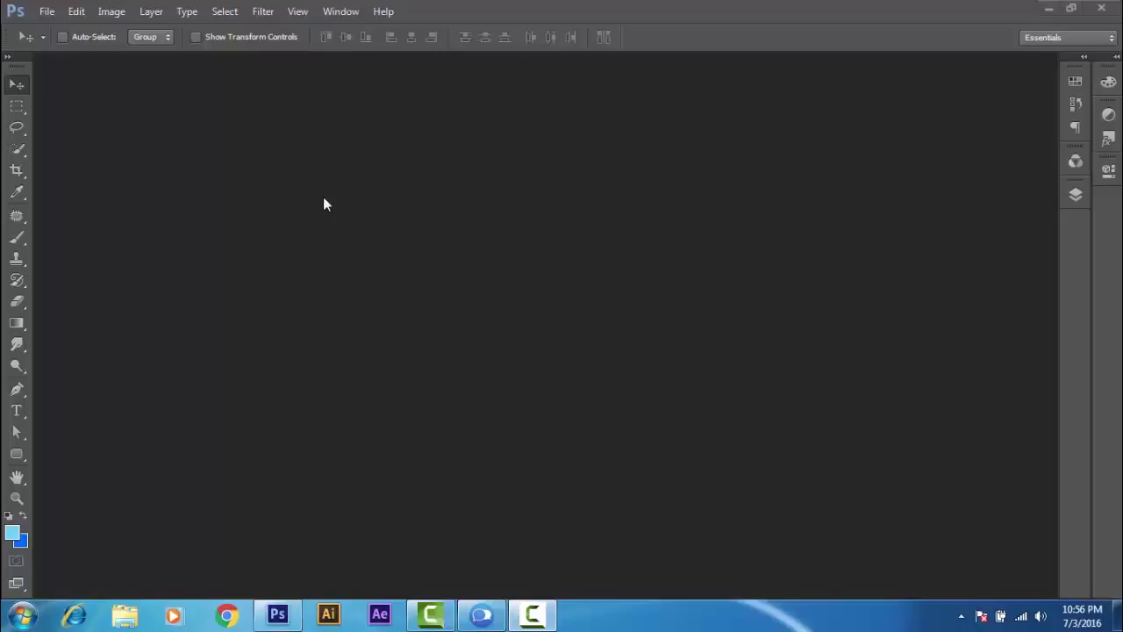
Try the interface colour themes in Preferences and settle on the medium-dark theme
left_click(76, 11)
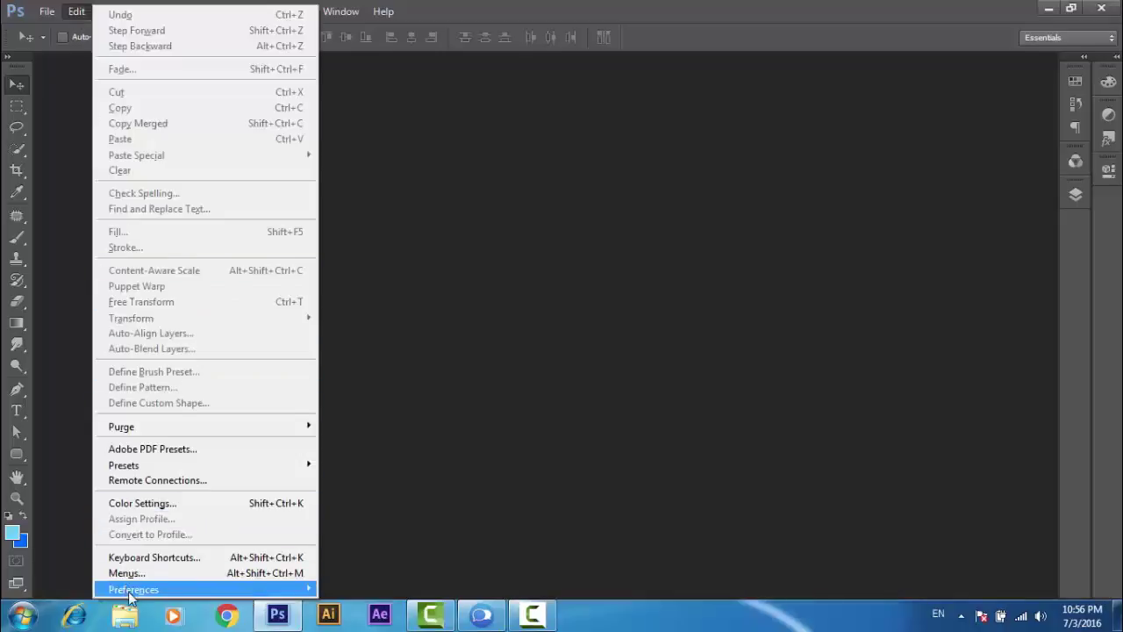
mouse_move(134, 589)
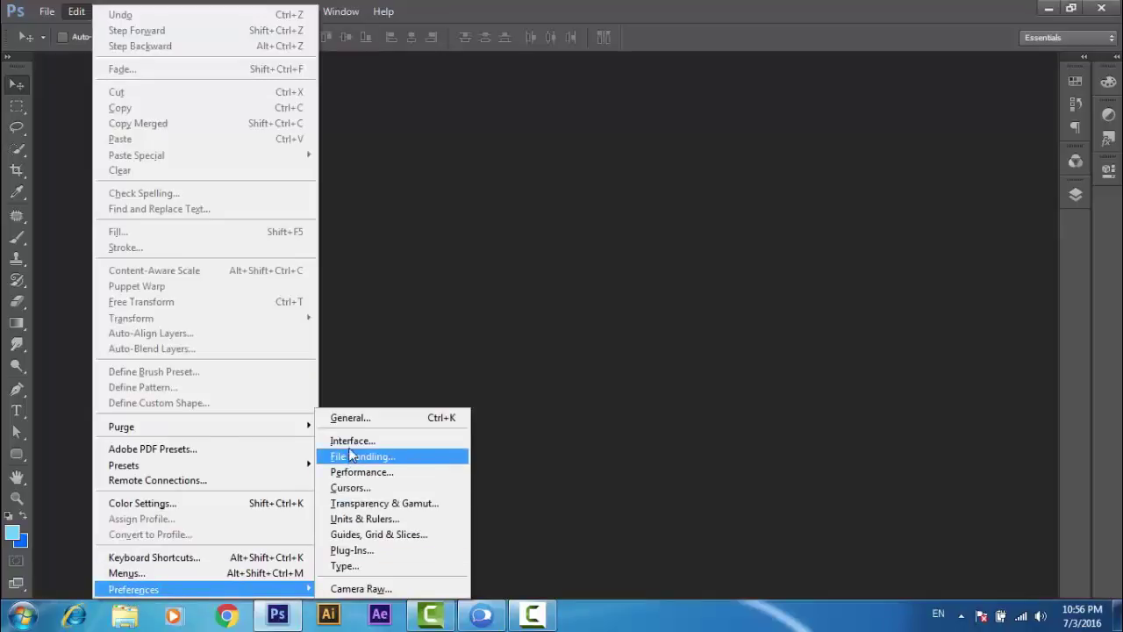
left_click(351, 440)
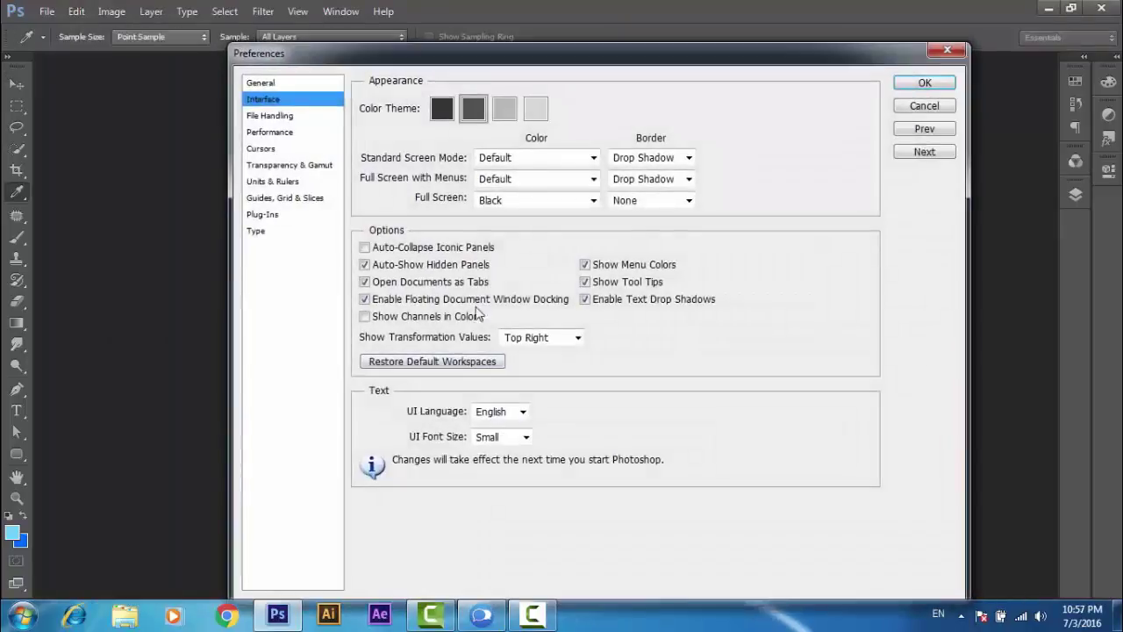
left_click_drag(567, 56, 570, 37)
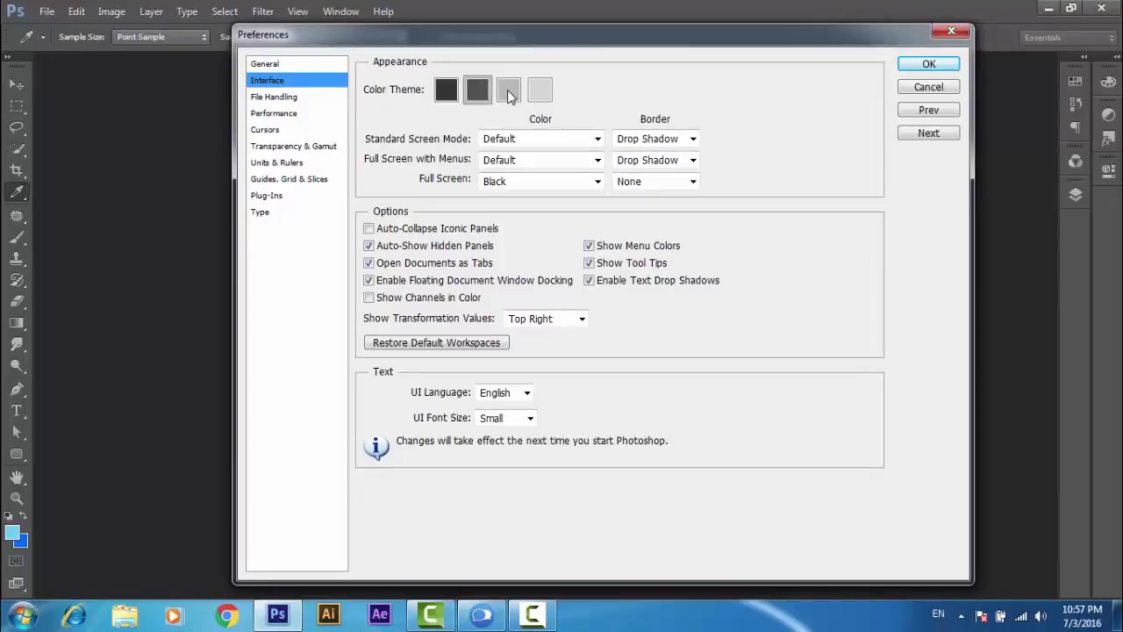
left_click(509, 93)
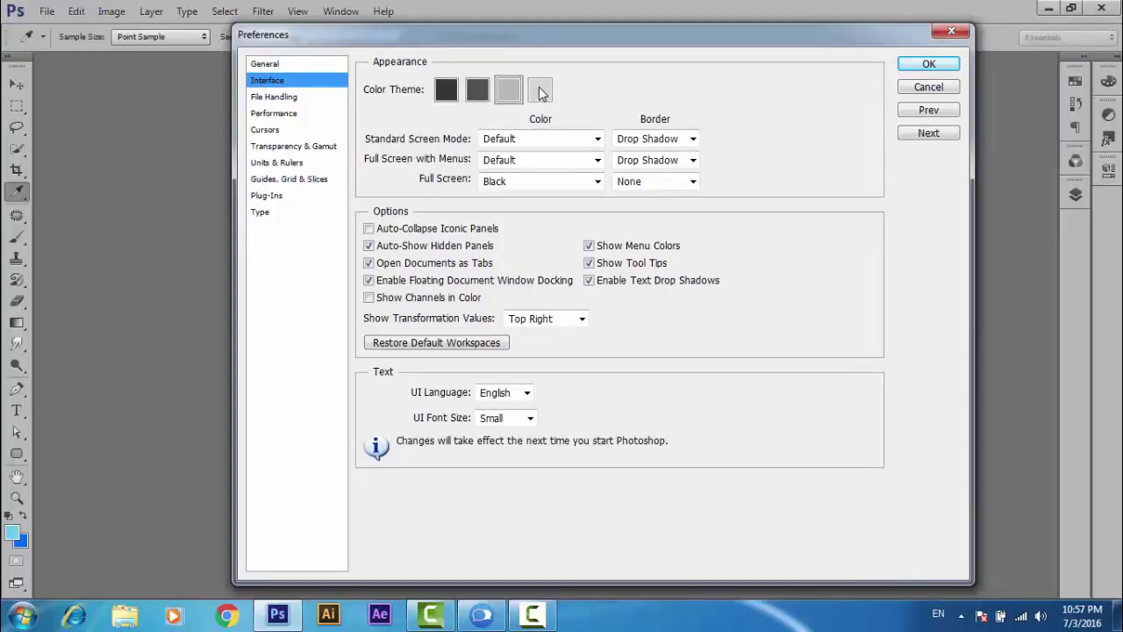
left_click(541, 90)
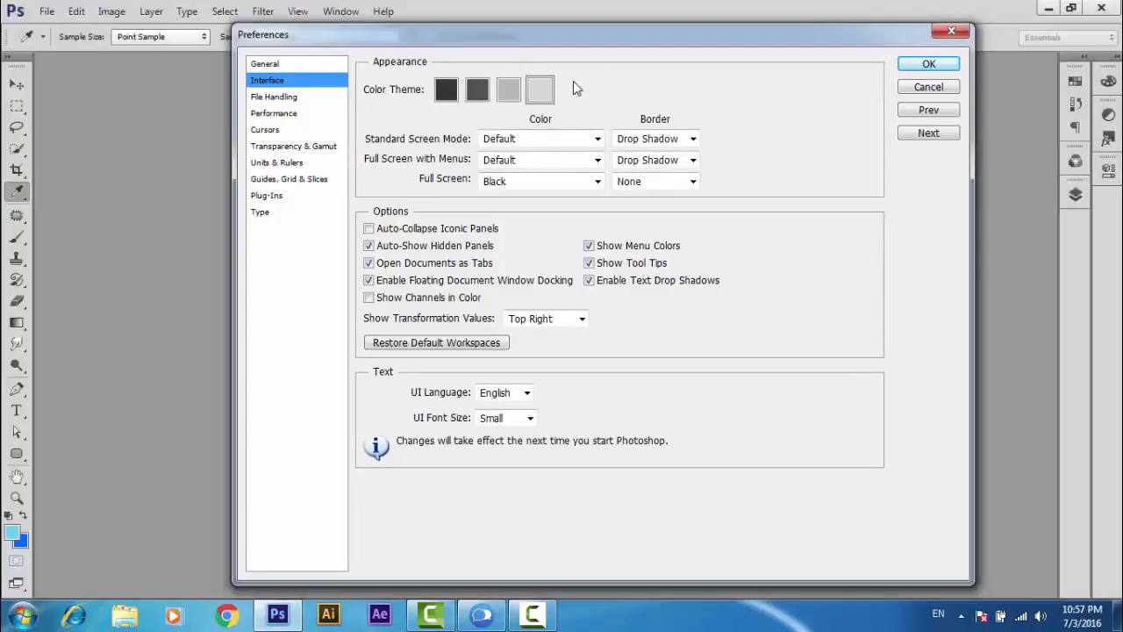
left_click(447, 91)
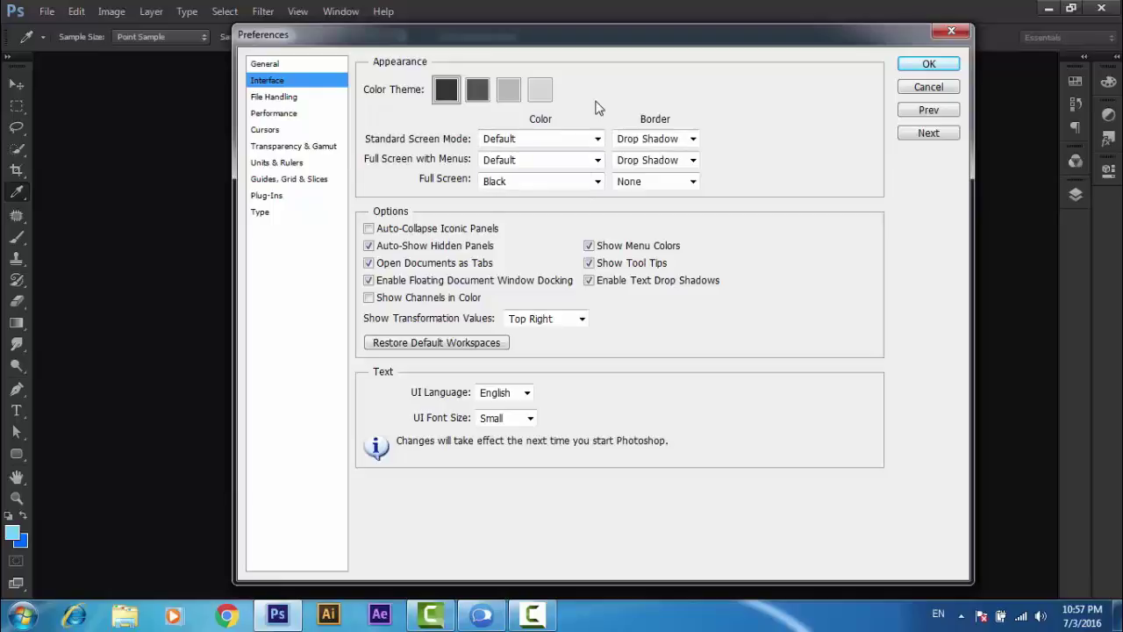
left_click(477, 92)
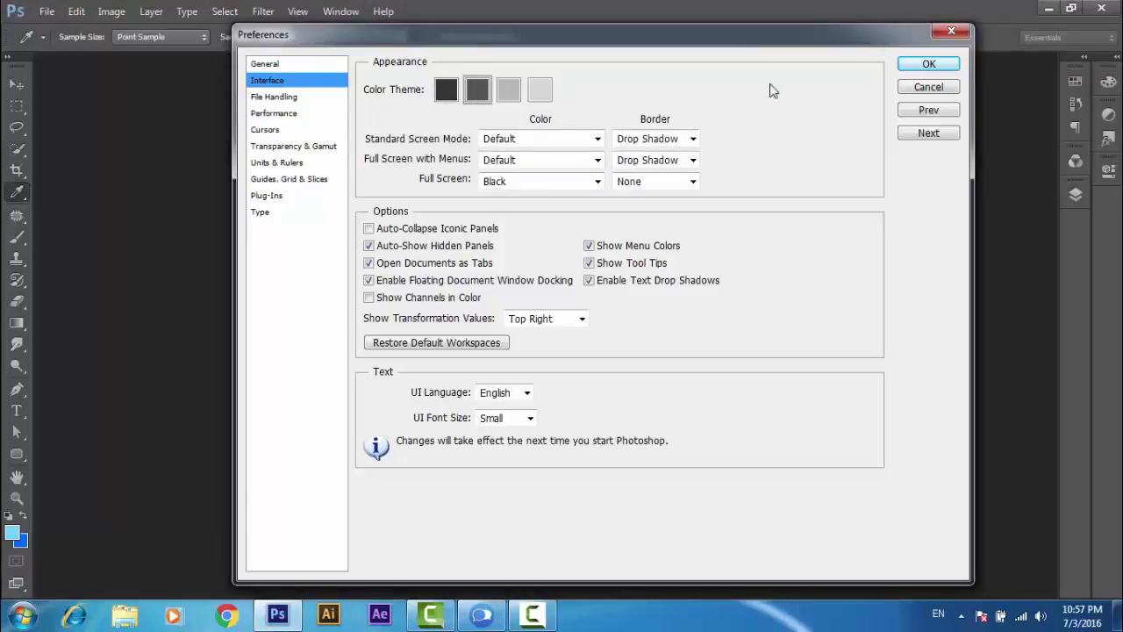
left_click(929, 64)
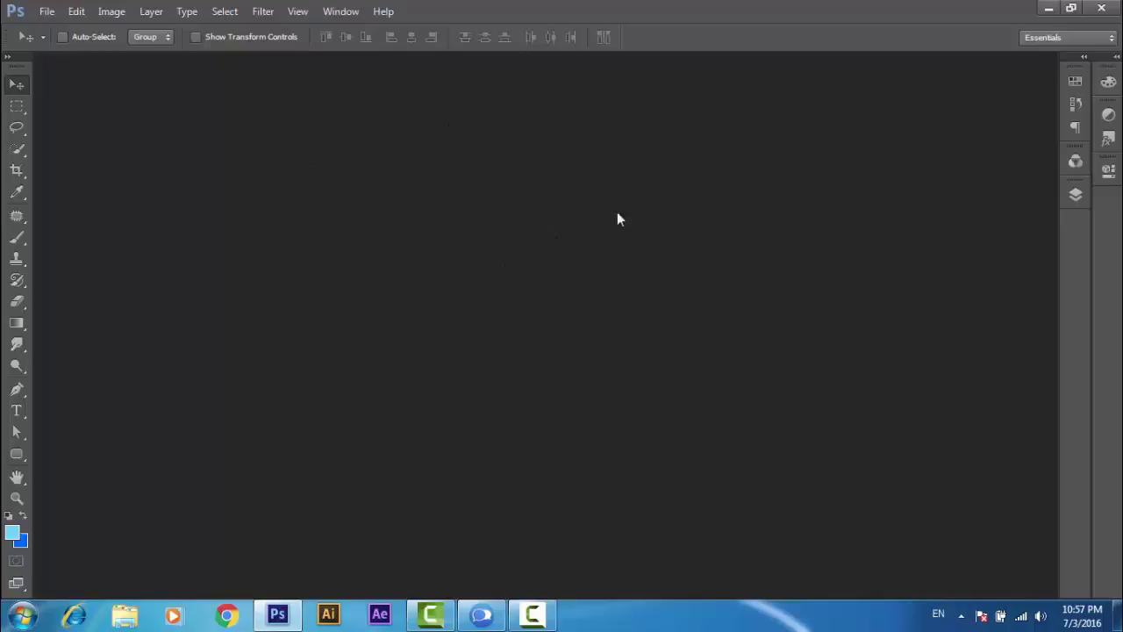
Open the Design-Banner.jpg image
left_click(47, 11)
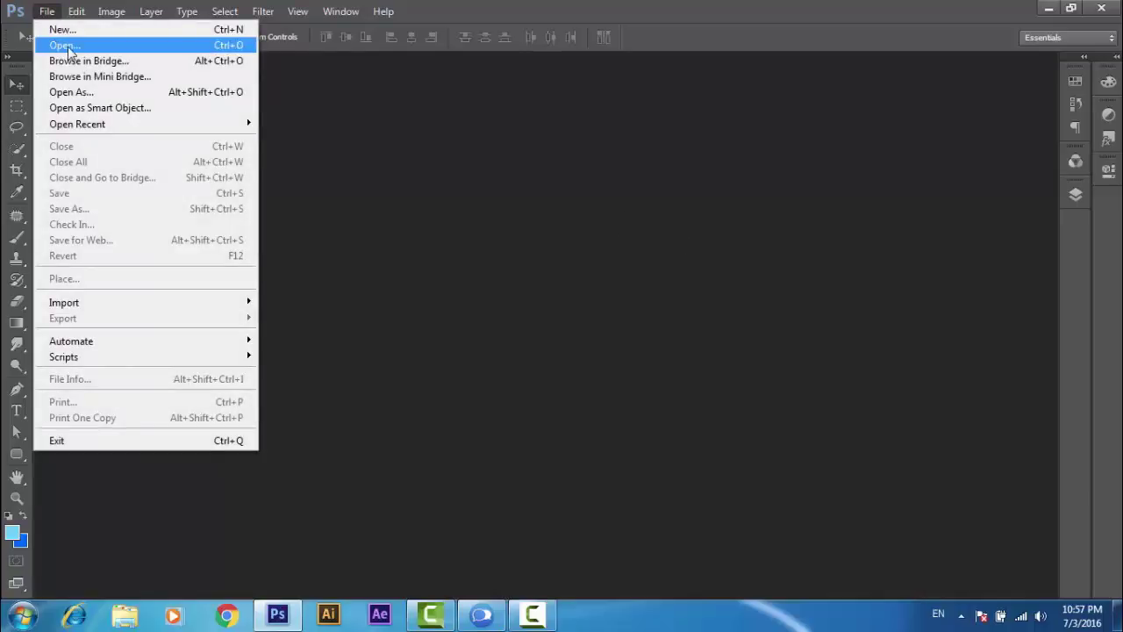
left_click(60, 48)
left_click(627, 244)
double_click(627, 244)
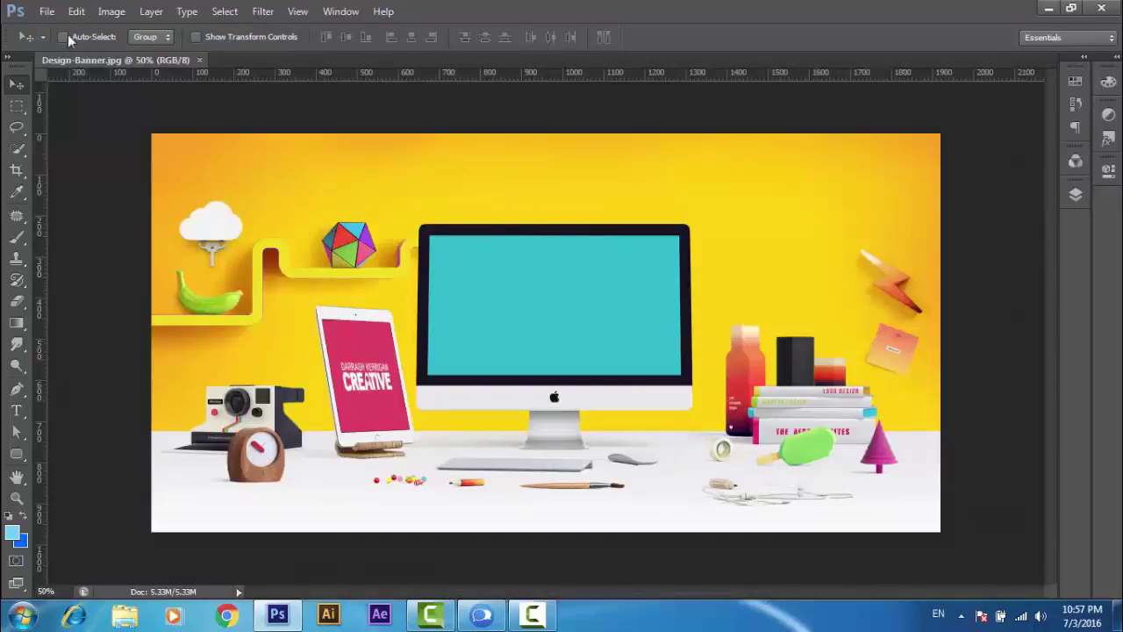
Create a blank 300 × 600 px document and switch between the two document tabs
left_click(47, 11)
left_click(52, 24)
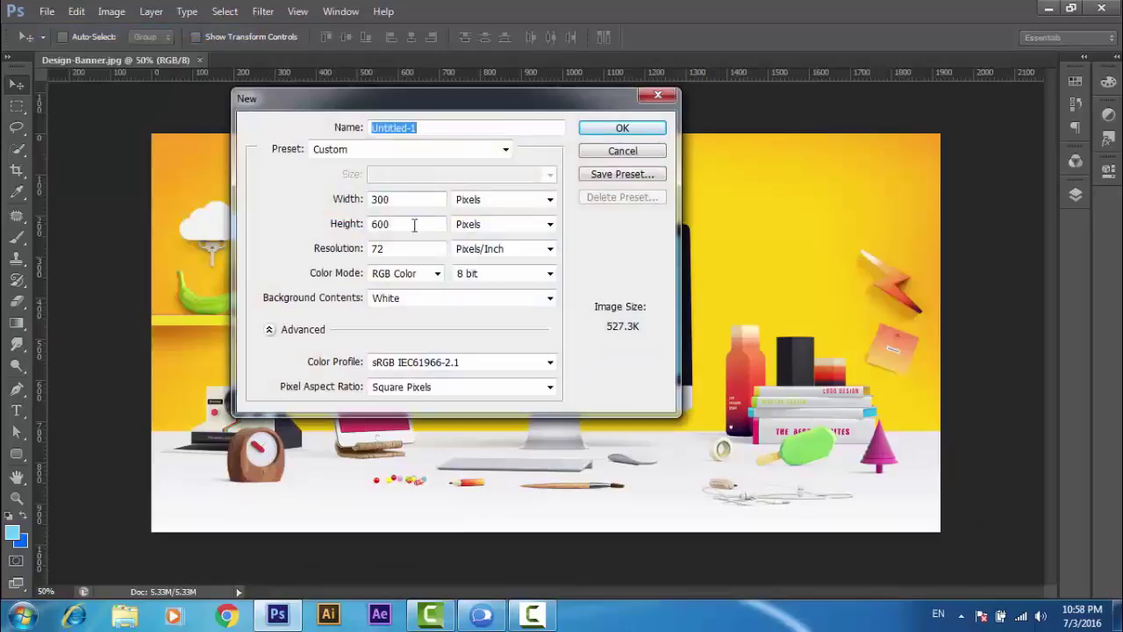
left_click(614, 130)
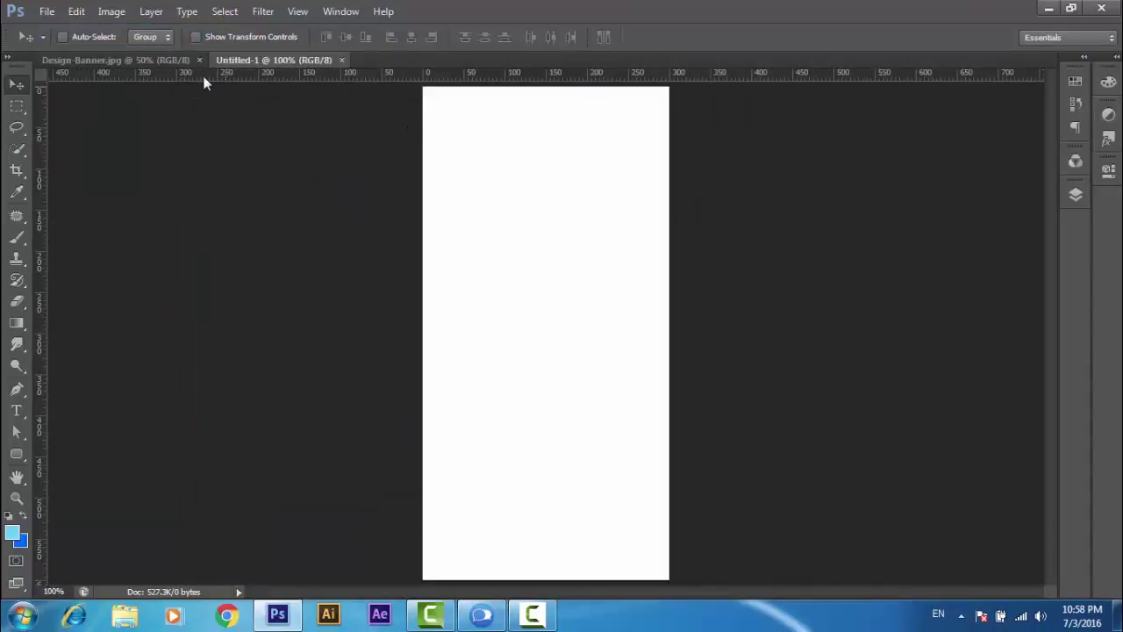
left_click(174, 59)
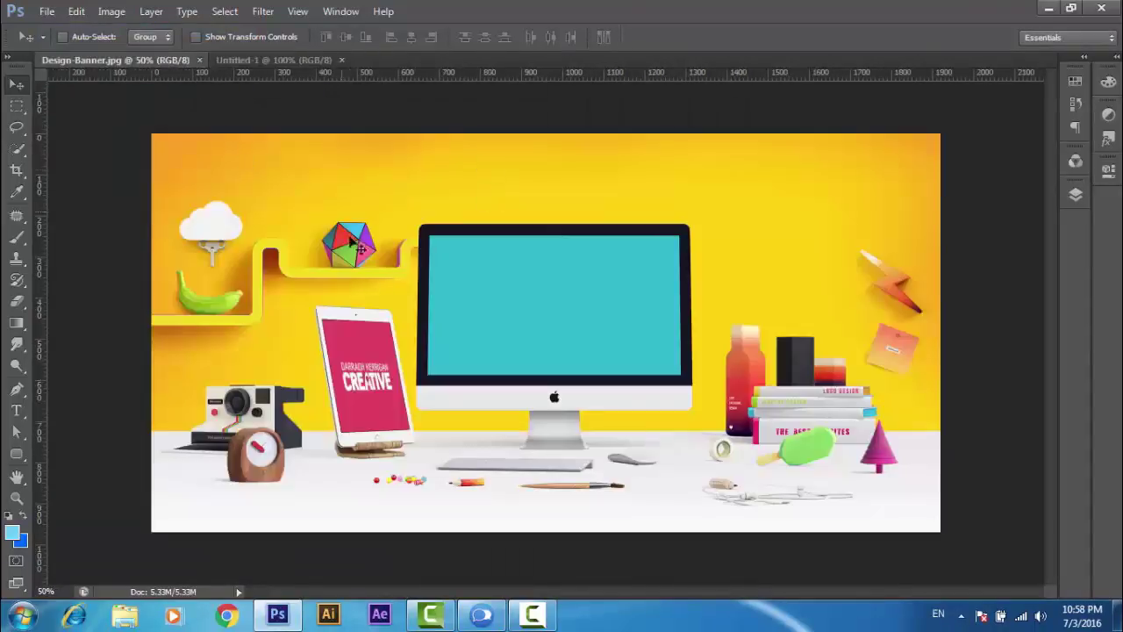
left_click(290, 60)
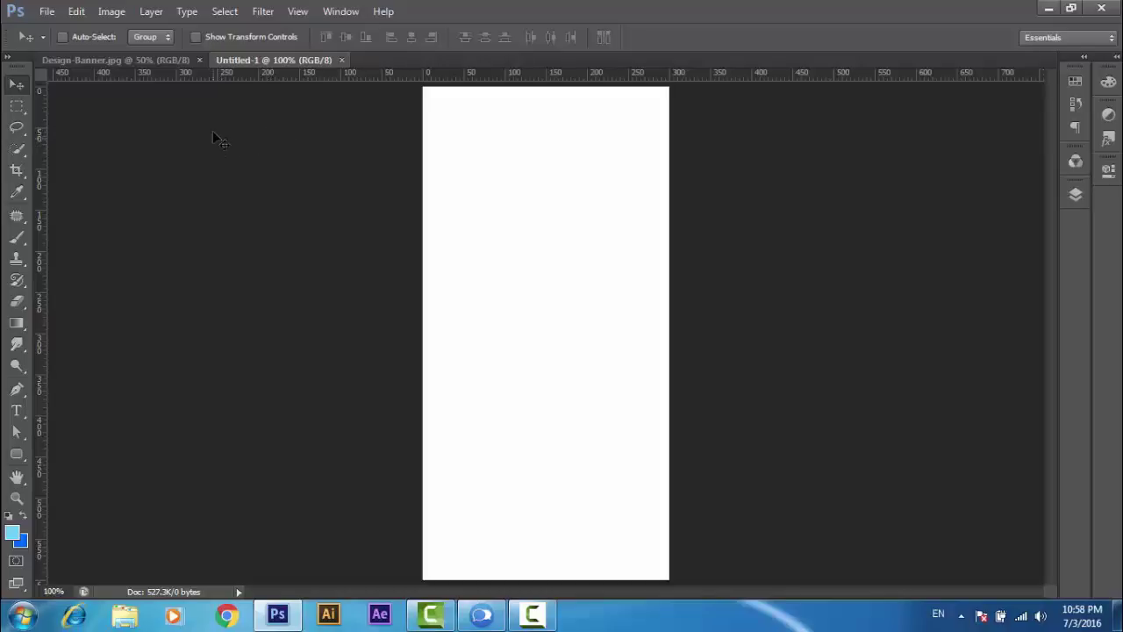
left_click(46, 12)
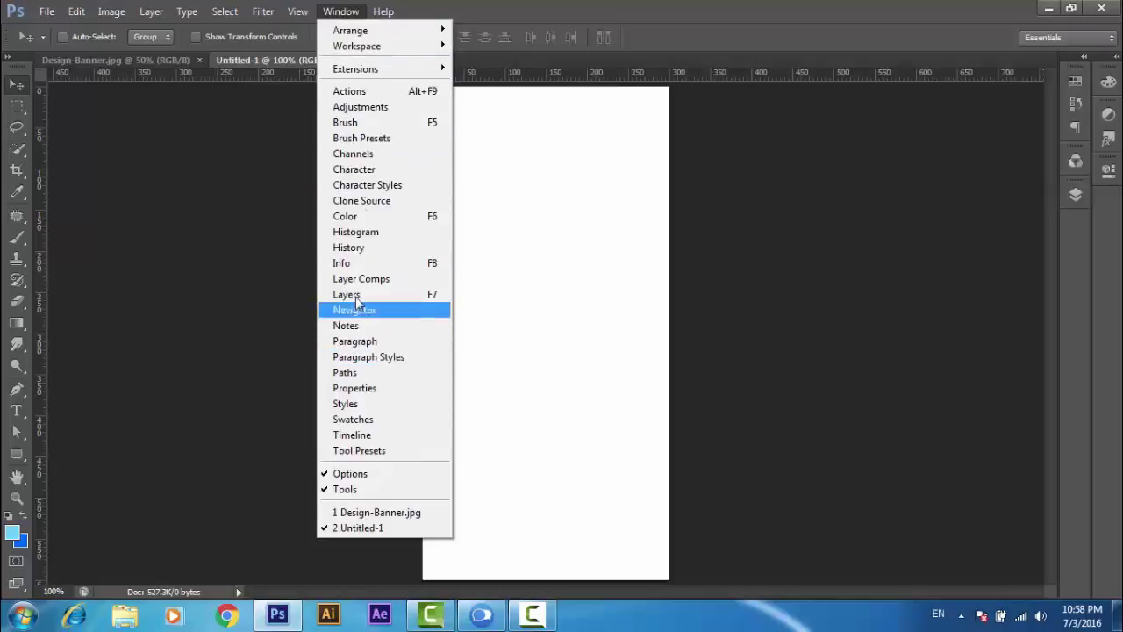
left_click(357, 438)
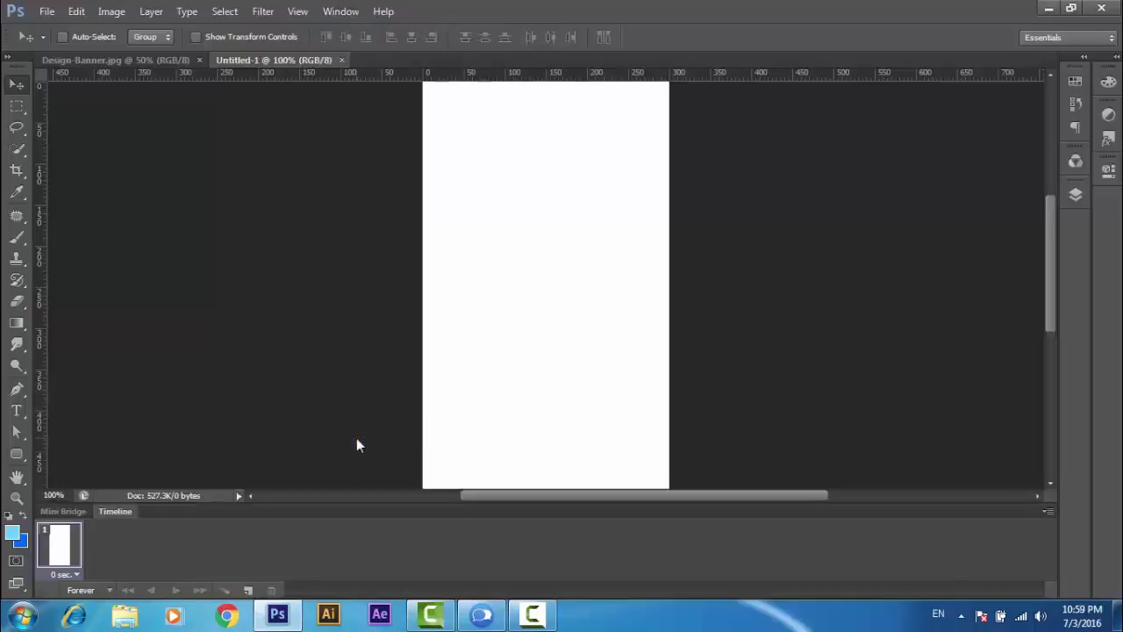
left_click(330, 14)
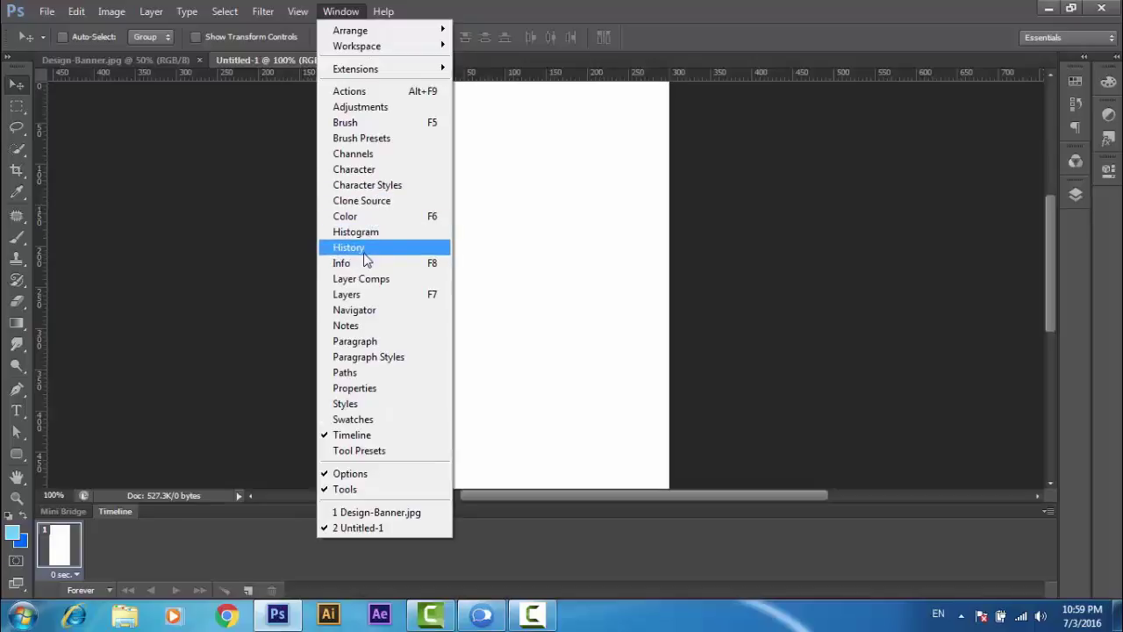
left_click(352, 435)
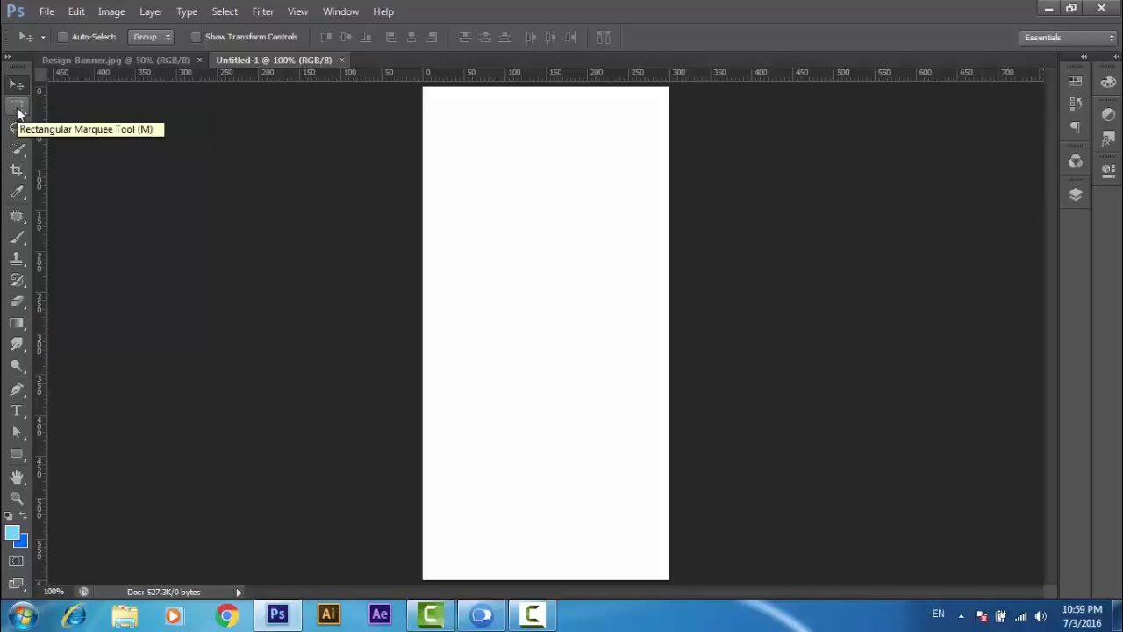
Browse the Marquee and Quick Selection flyouts, pick the Move tool, and show Design-Banner.jpg
left_click(18, 107)
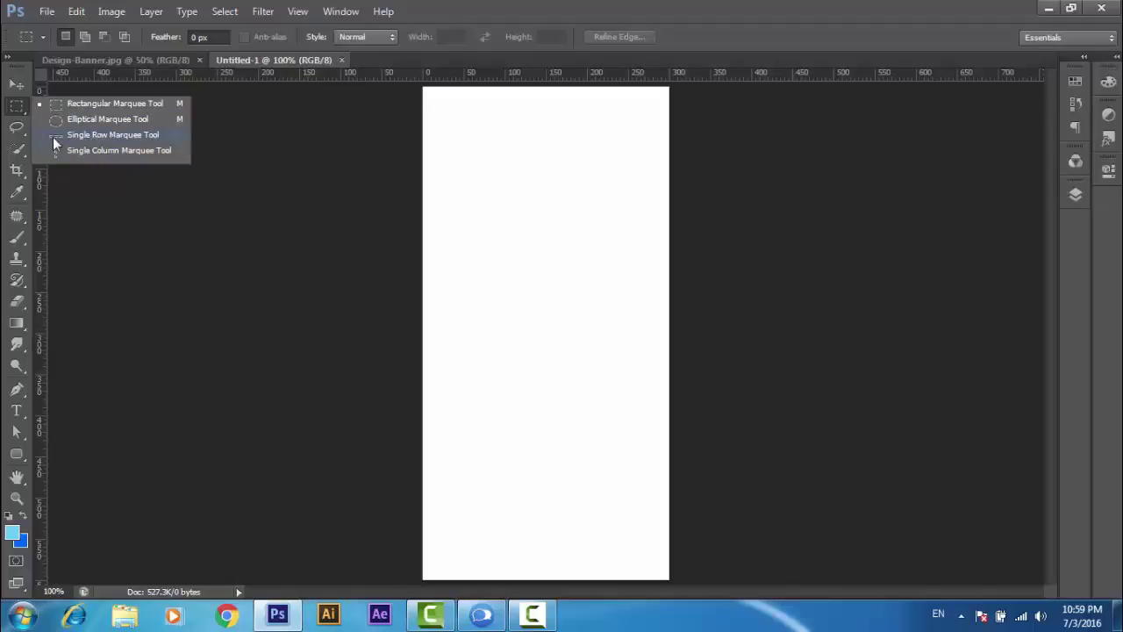
left_click(16, 131)
left_click(15, 131)
left_click(17, 149)
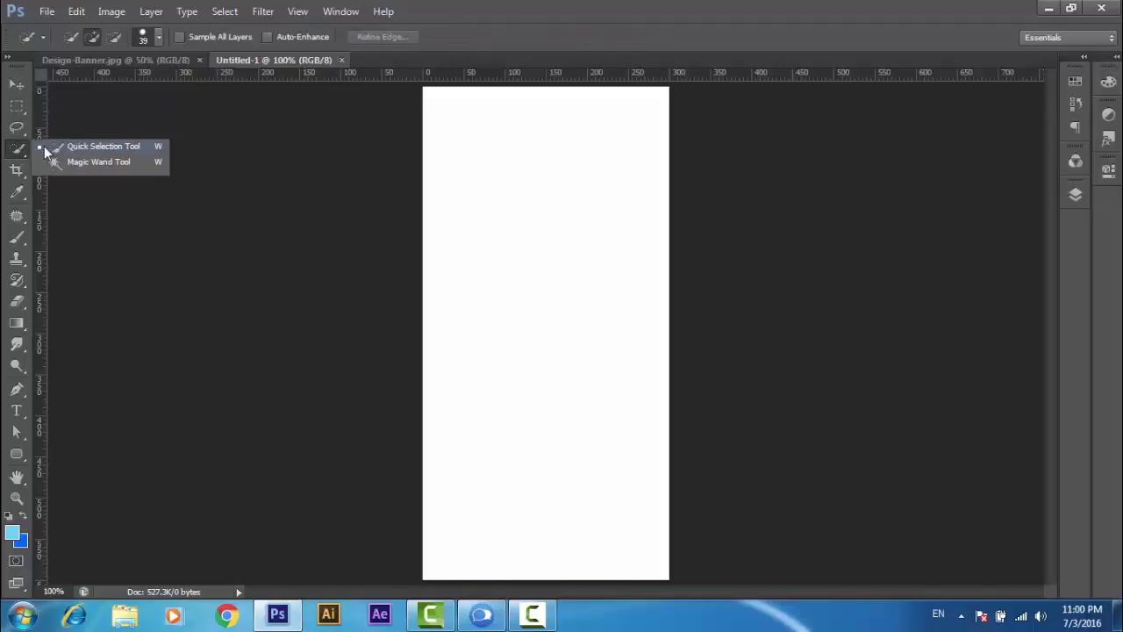
left_click(17, 85)
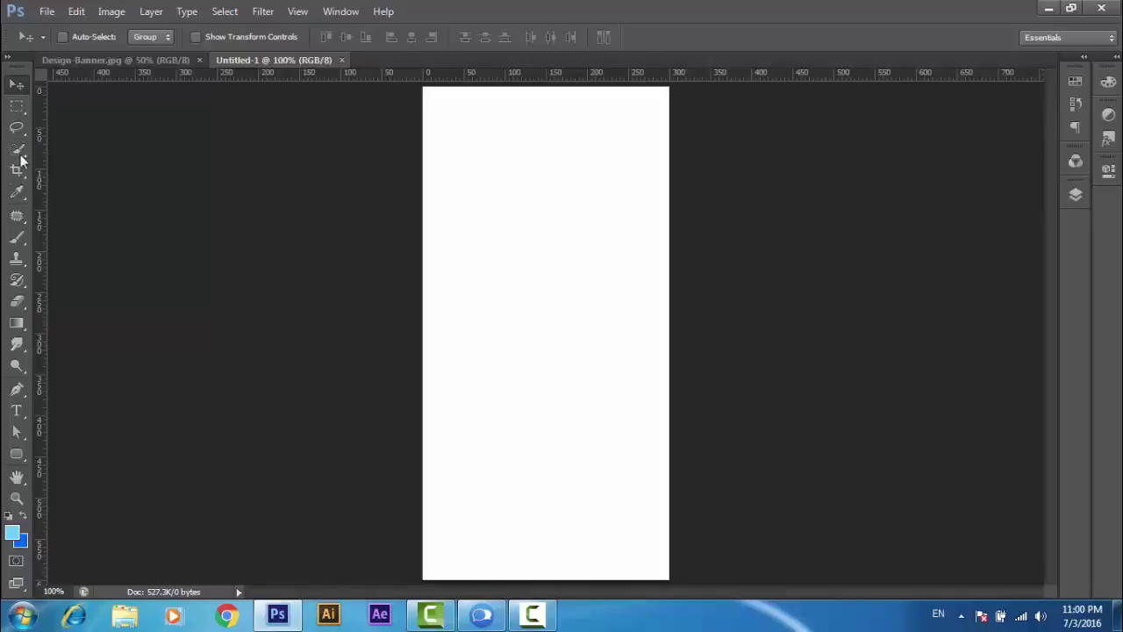
left_click(61, 63)
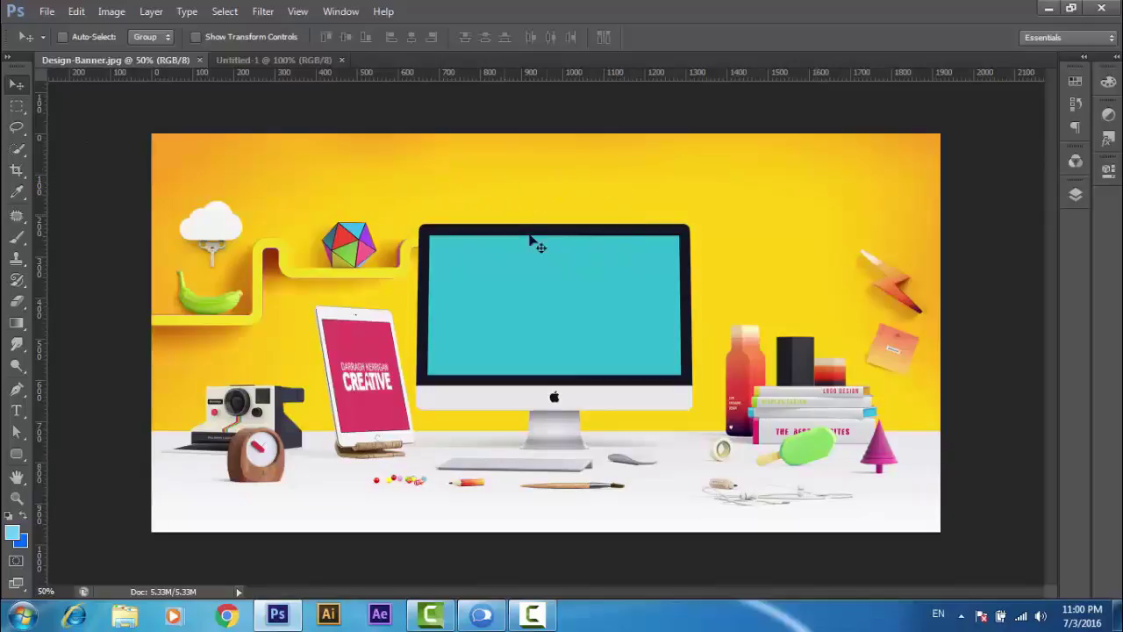
Select all and nudge the banner image, then move it back to fill the canvas
key("ctrl+a")
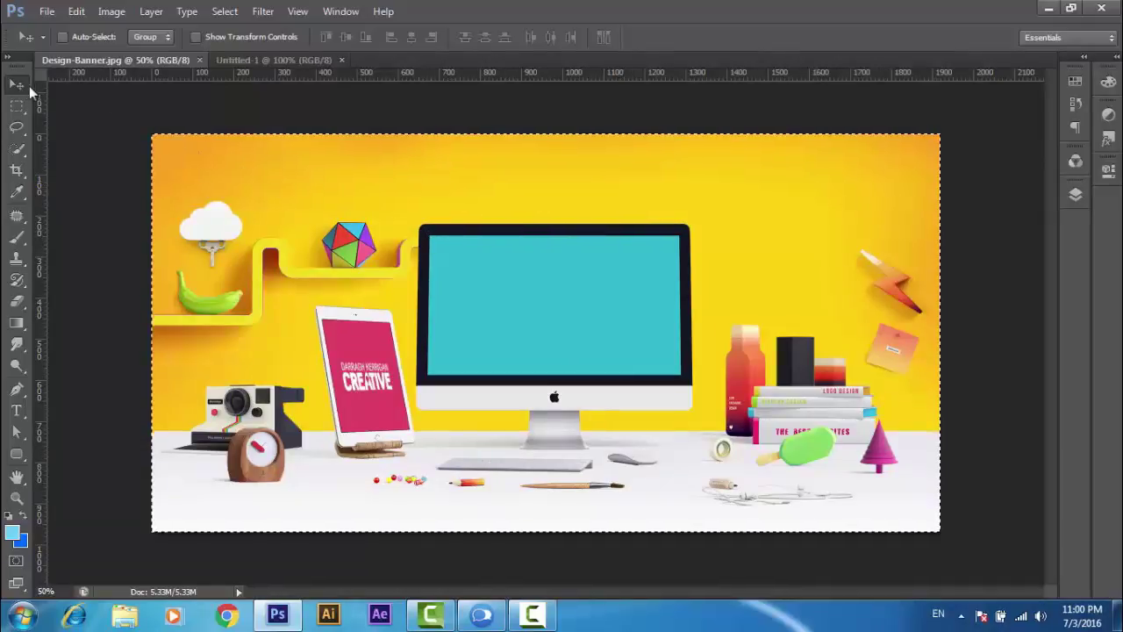
mouse_move(507, 255)
left_mouse_down()
mouse_move(530, 349)
mouse_move(358, 293)
left_mouse_up()
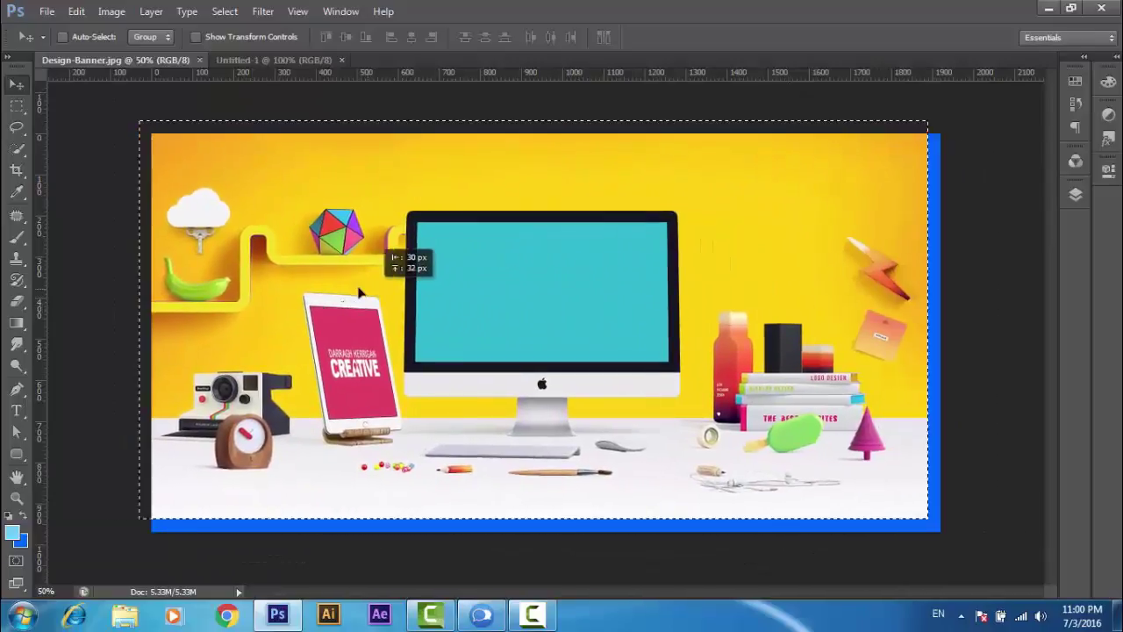
left_click_drag(358, 292, 399, 307)
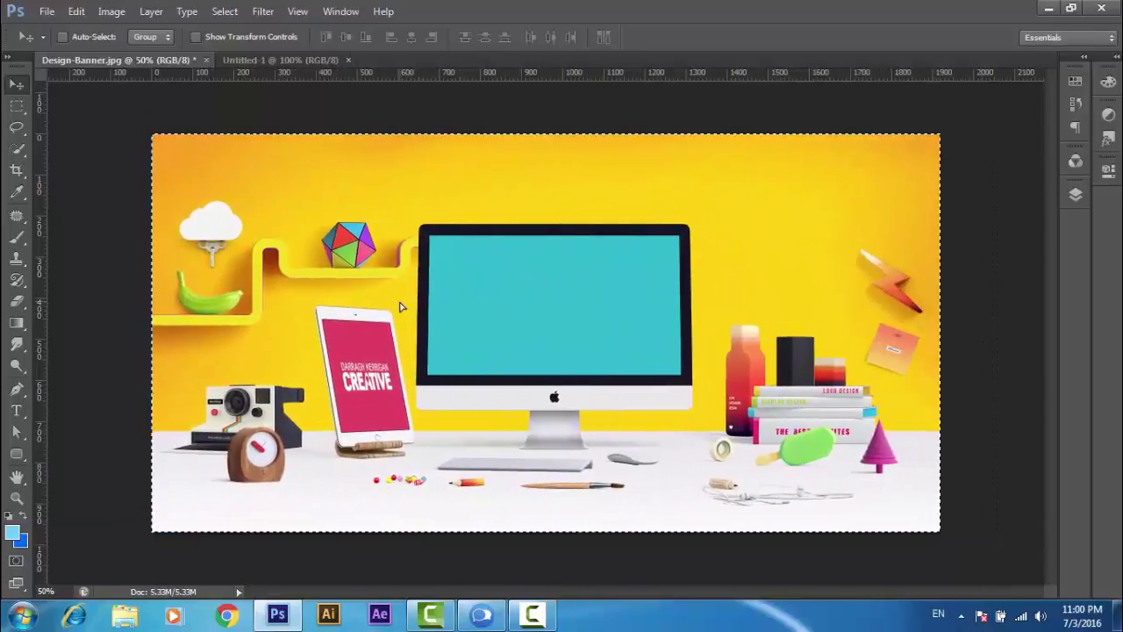
Draw rectangular selections over the image, the lightning bolt and above the monitor
left_click(24, 105)
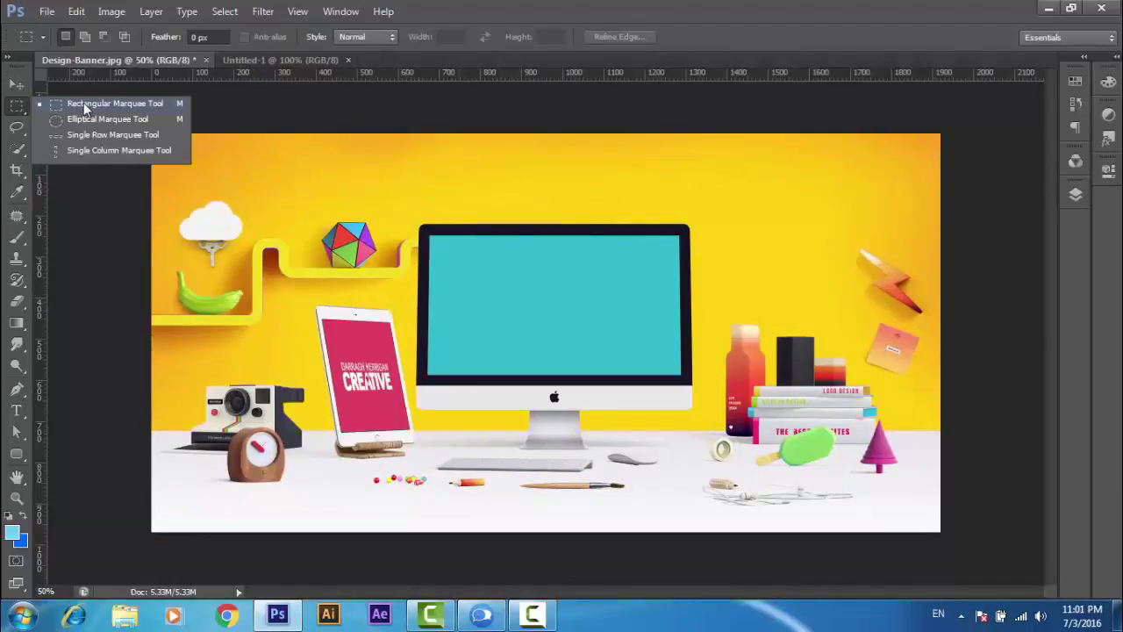
left_click(77, 103)
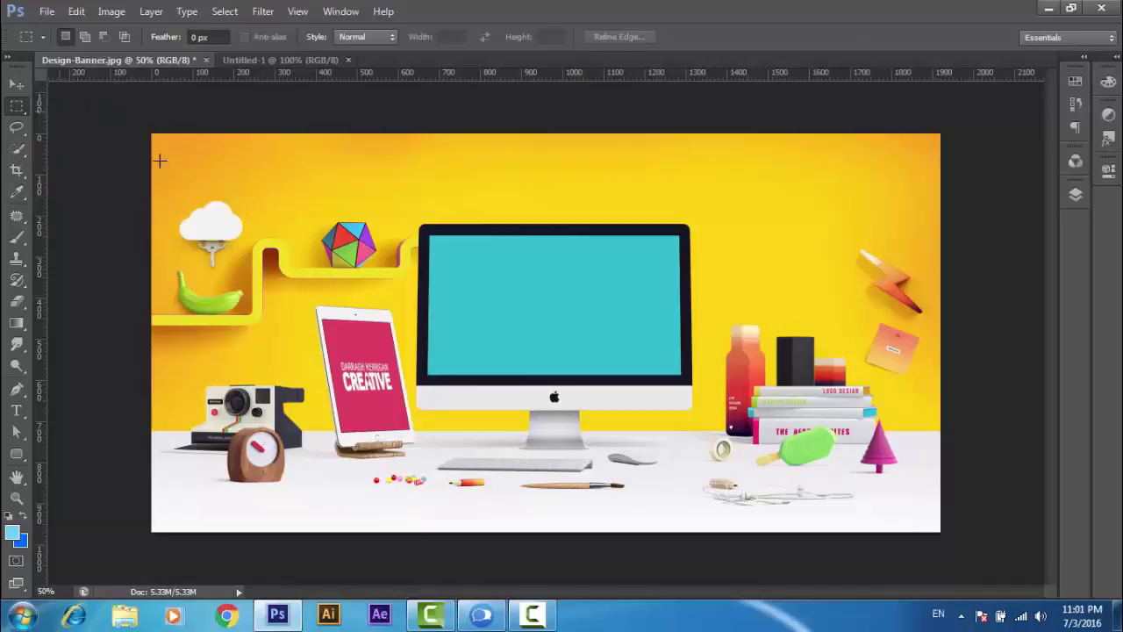
mouse_move(262, 173)
left_mouse_down()
mouse_move(436, 319)
mouse_move(804, 368)
left_mouse_up()
left_click_drag(828, 195, 940, 307)
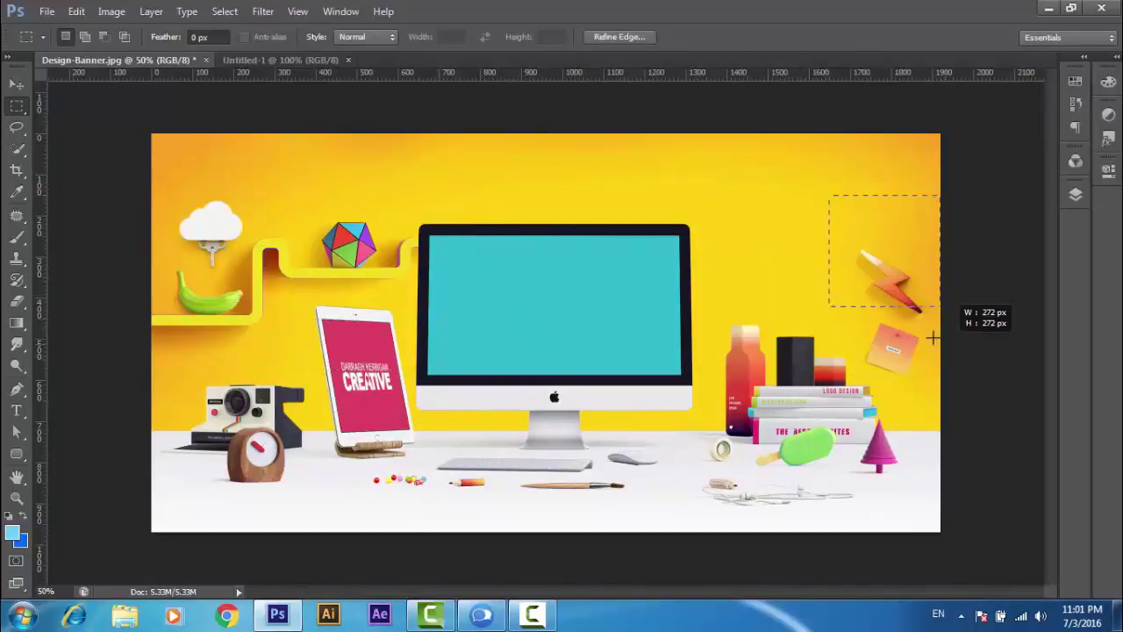
left_click_drag(637, 184, 752, 277)
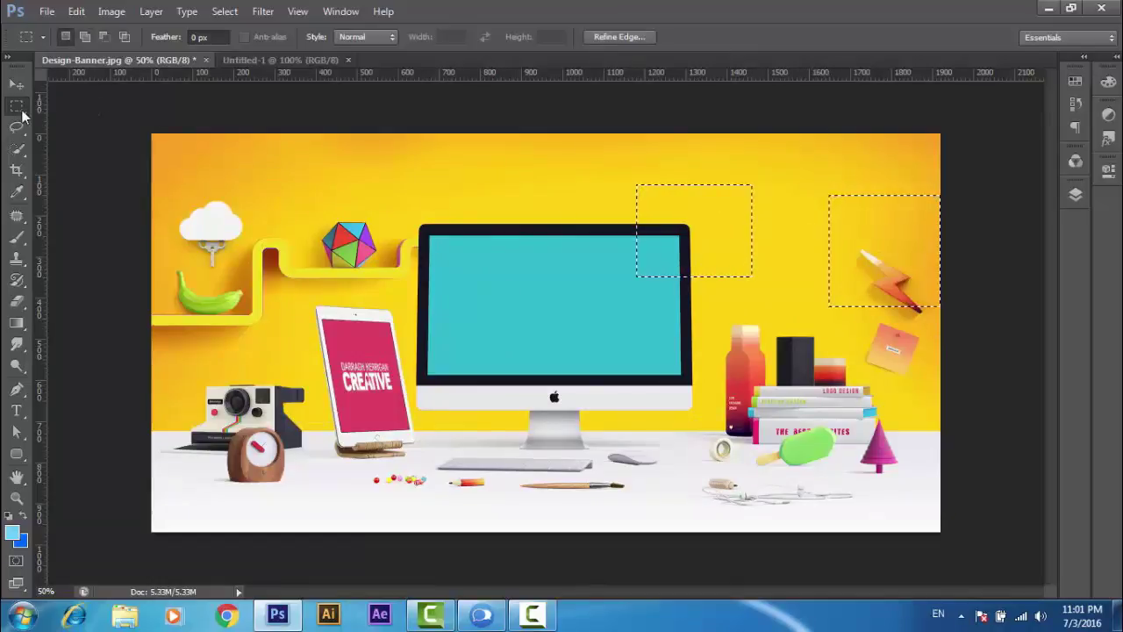
Draw an elliptical selection over the shelf, then deselect with Ctrl+D
right_click(20, 109)
left_click(76, 127)
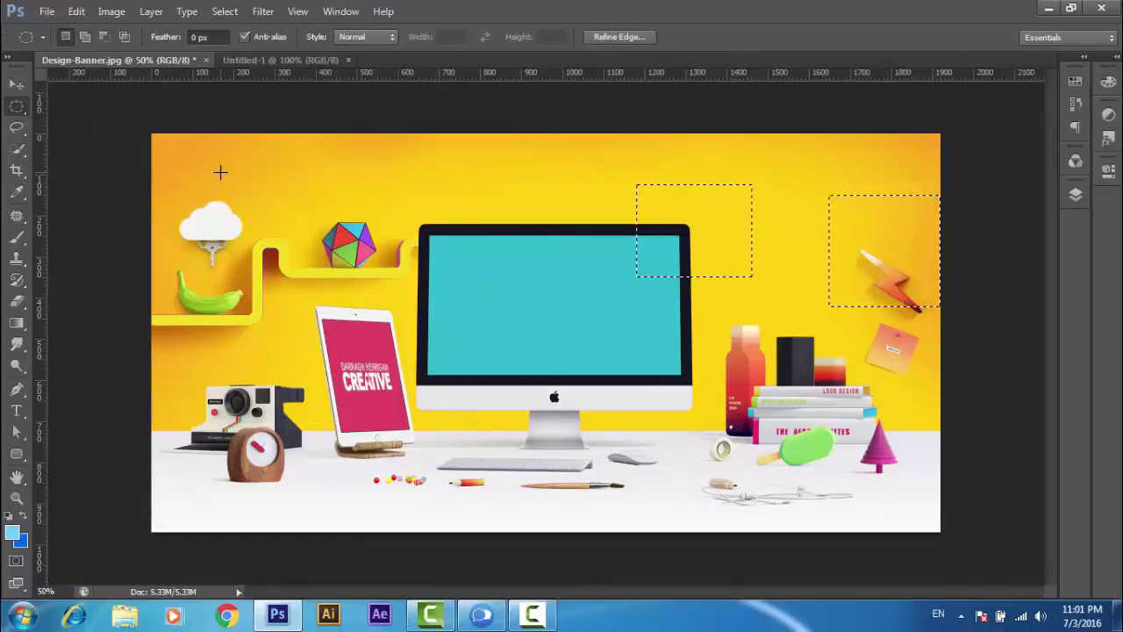
left_click_drag(225, 174, 480, 307)
key("ctrl+d")
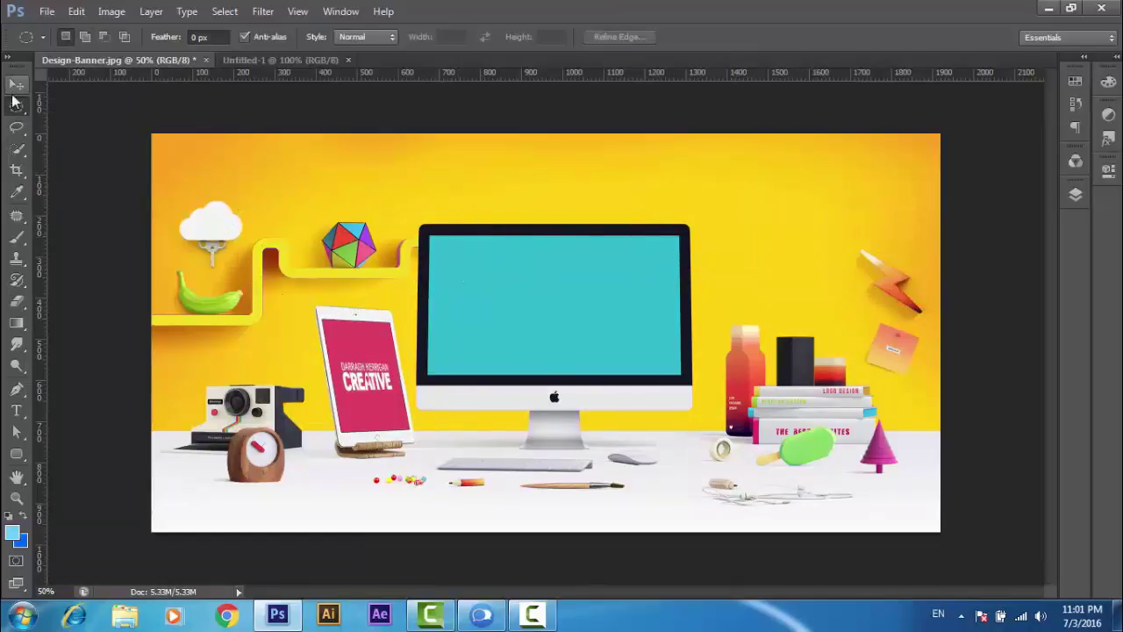
Preview the crop overlay on the banner, then switch to the Move tool without cropping
left_click(16, 171)
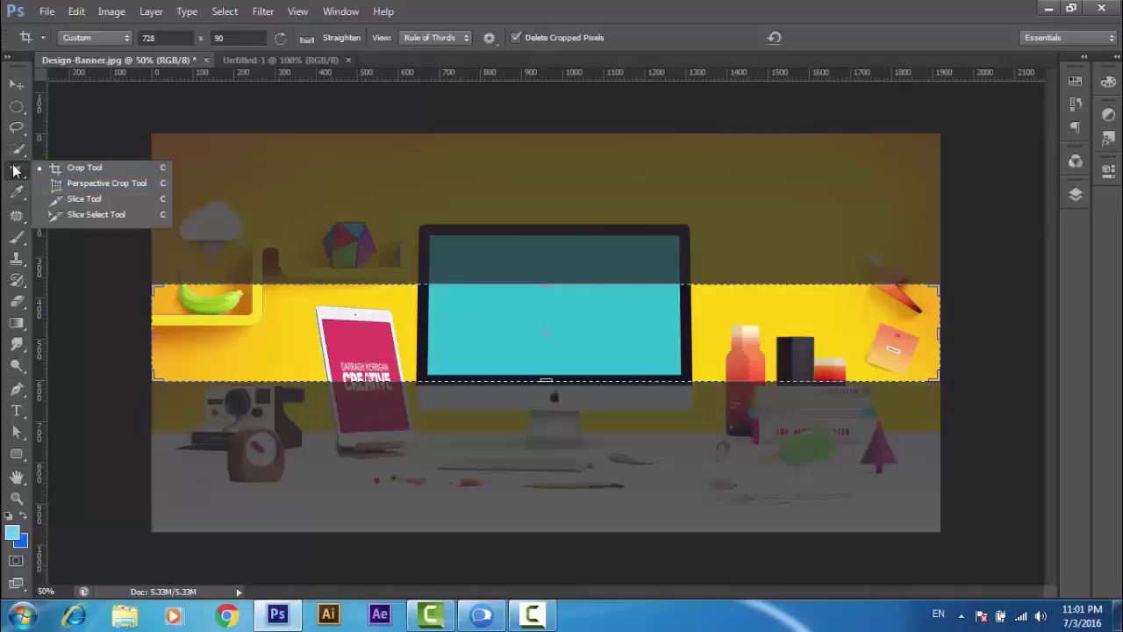
left_click(18, 171)
left_click(16, 85)
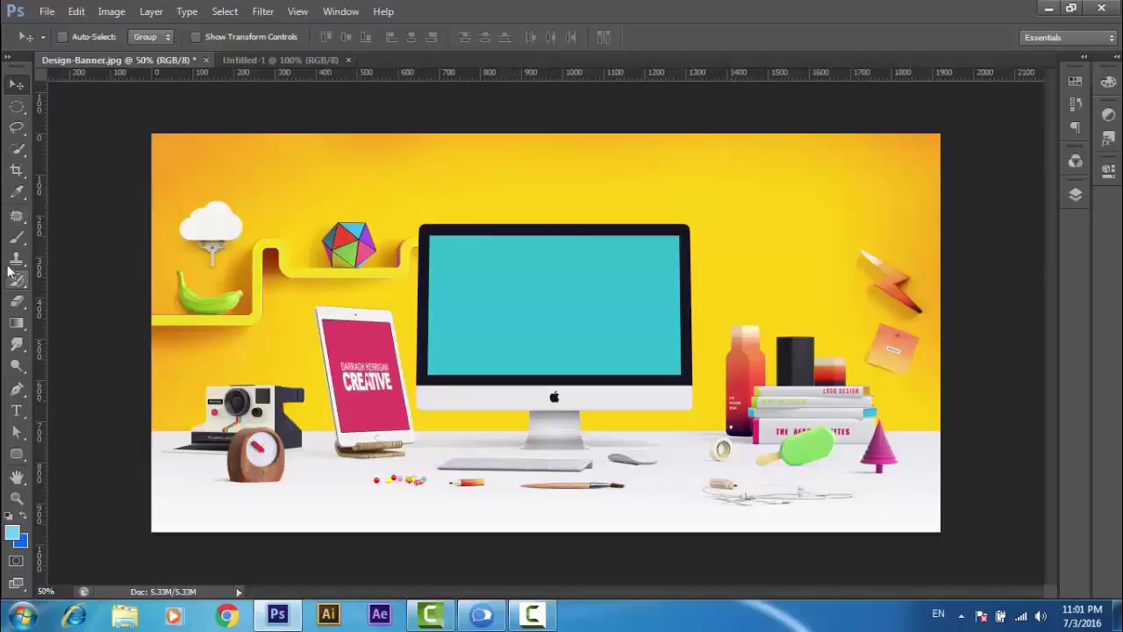
Step through the Healing, Brush, Clone Stamp and Eraser tools in the toolbar
left_click(16, 215)
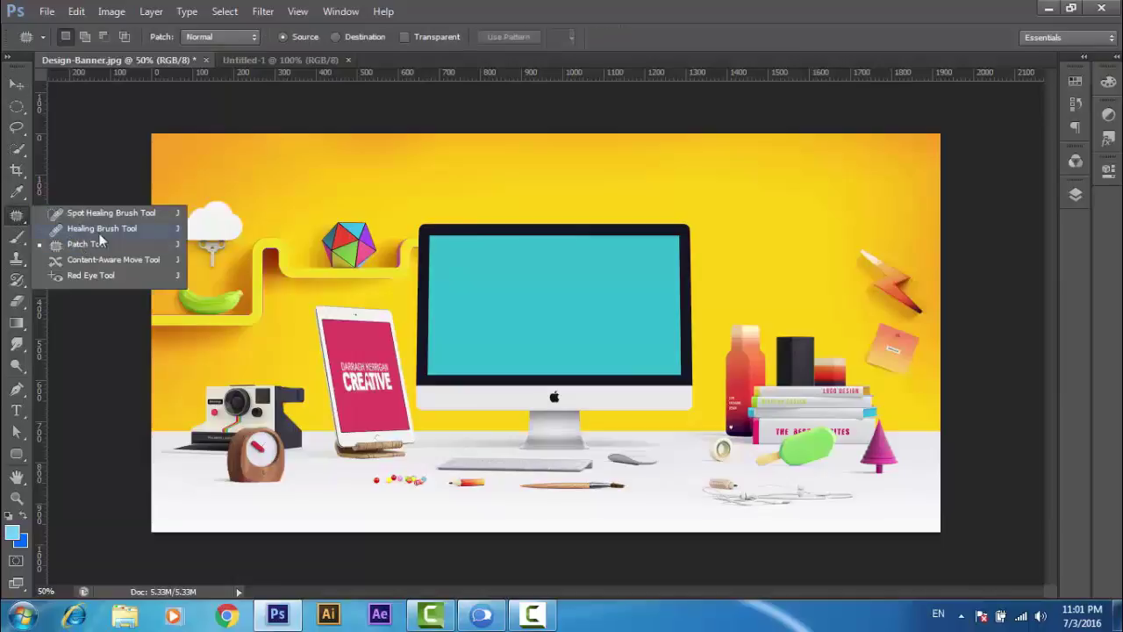
left_click(16, 236)
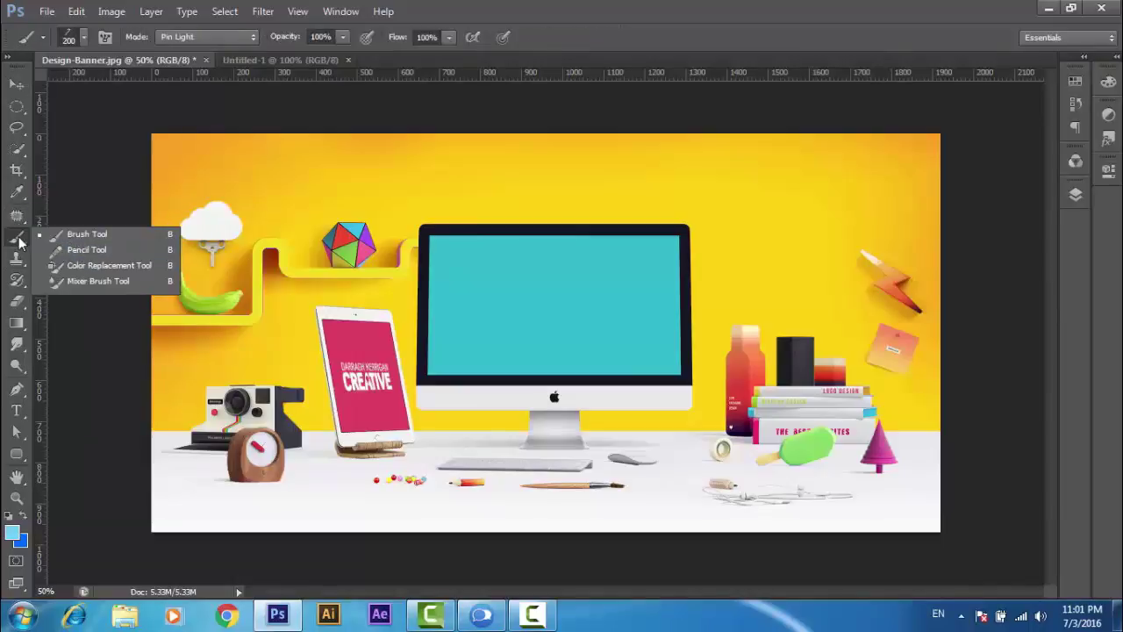
left_click(16, 258)
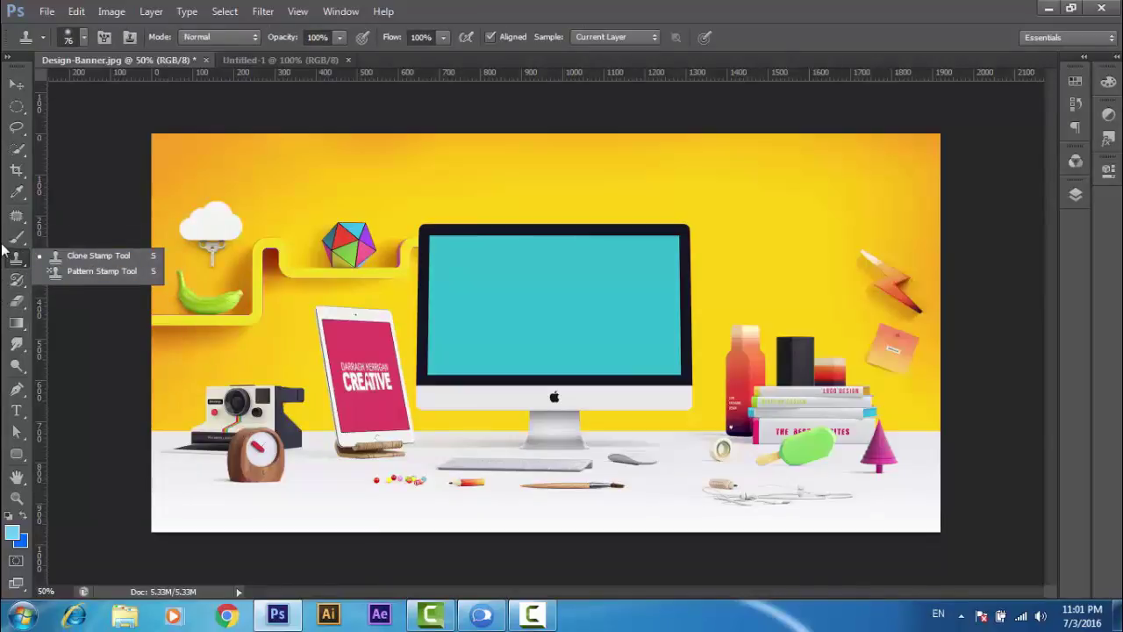
left_click(7, 307)
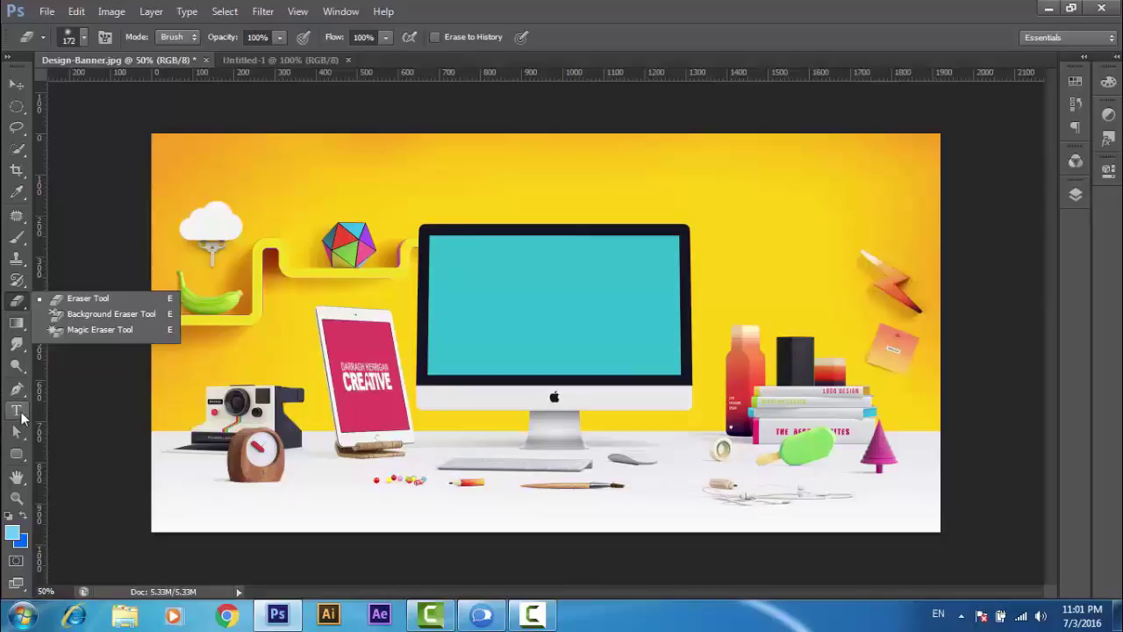
Show the Type tool variants, try the Pen tool, and return to the Type tool
left_click(17, 409)
left_click(16, 410)
left_click(17, 410)
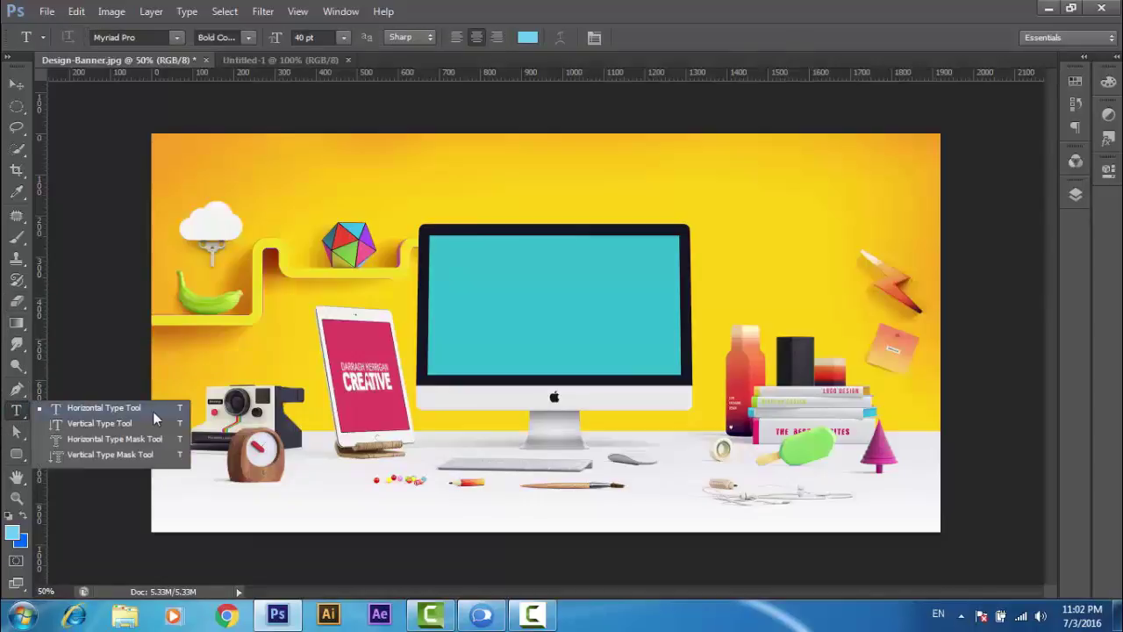
left_click(17, 389)
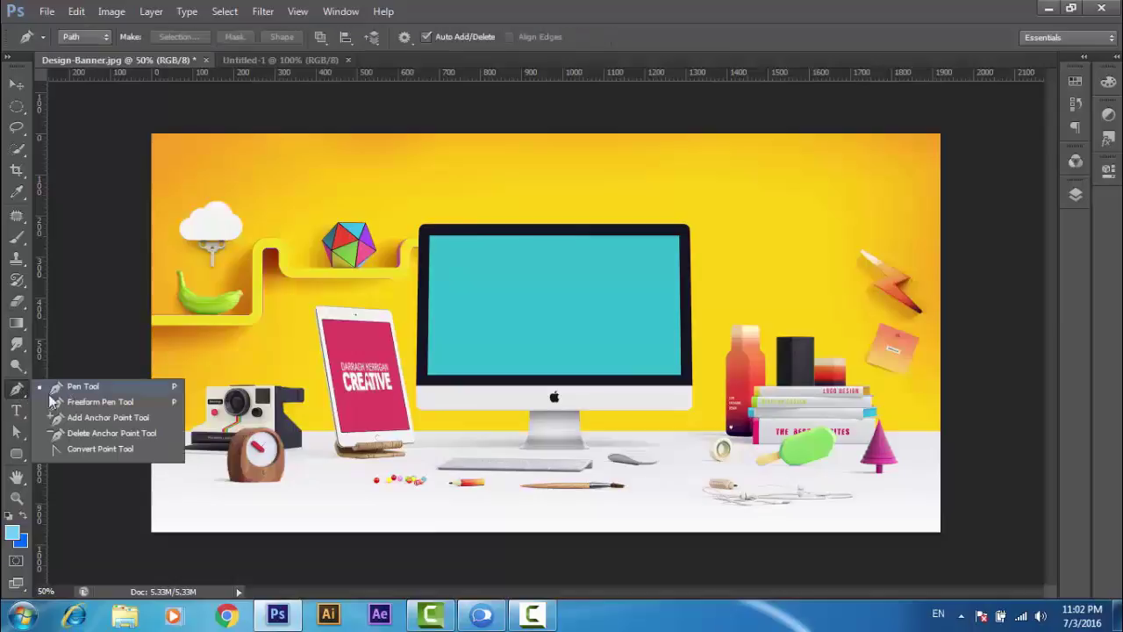
left_click(16, 410)
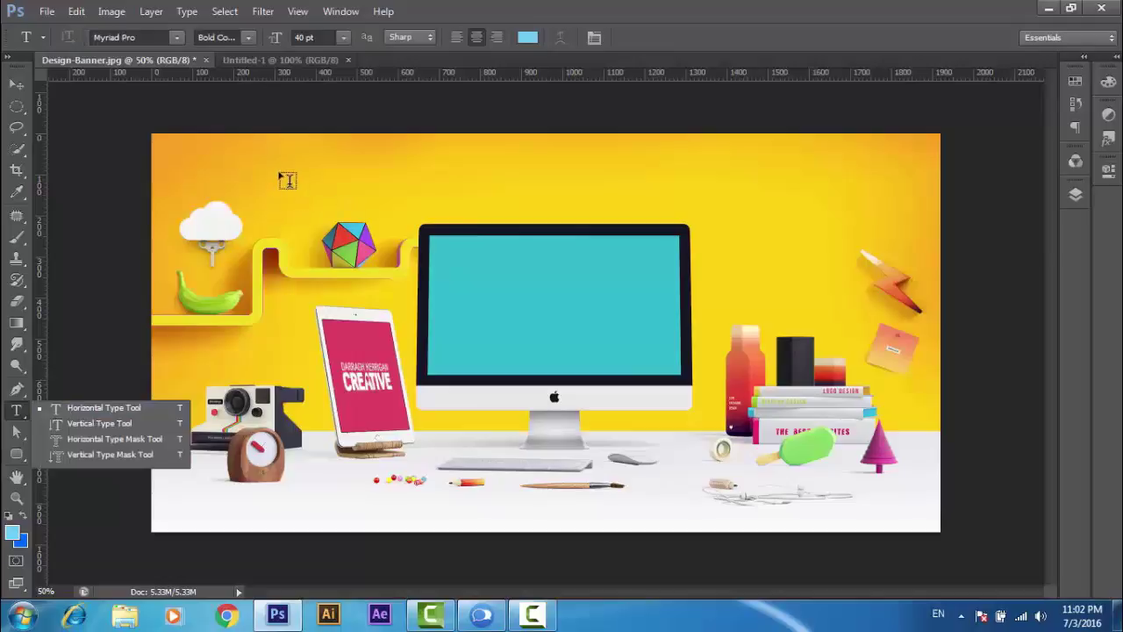
Draw a text box above the monitor and colour its placeholder text white
left_click_drag(280, 176, 647, 261)
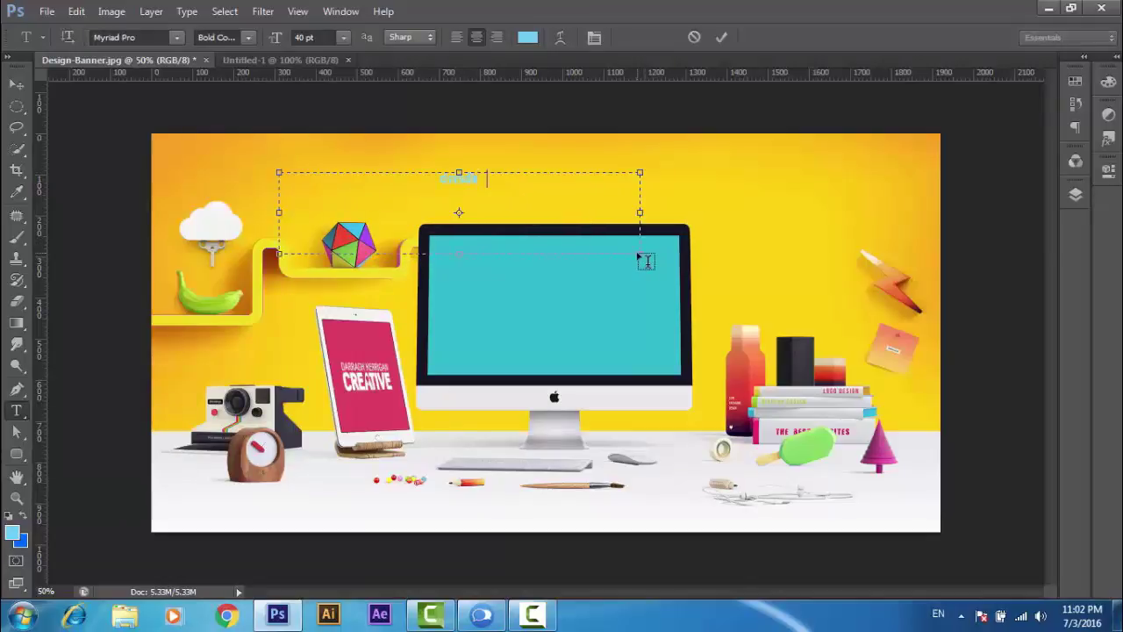
key("ctrl+a")
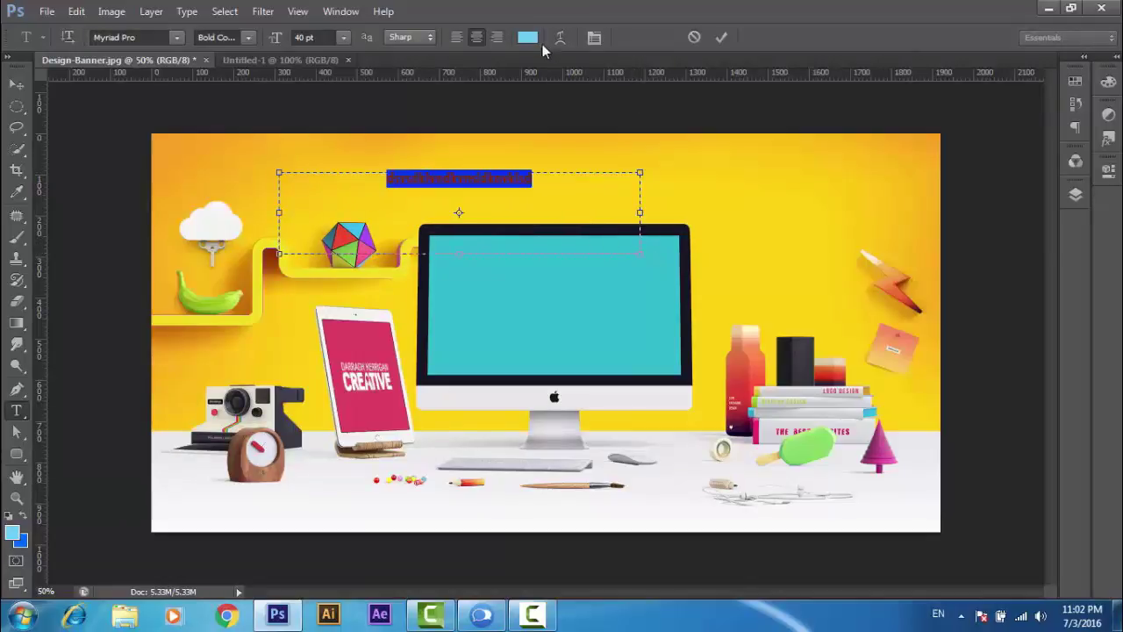
left_click(528, 37)
left_click(718, 127)
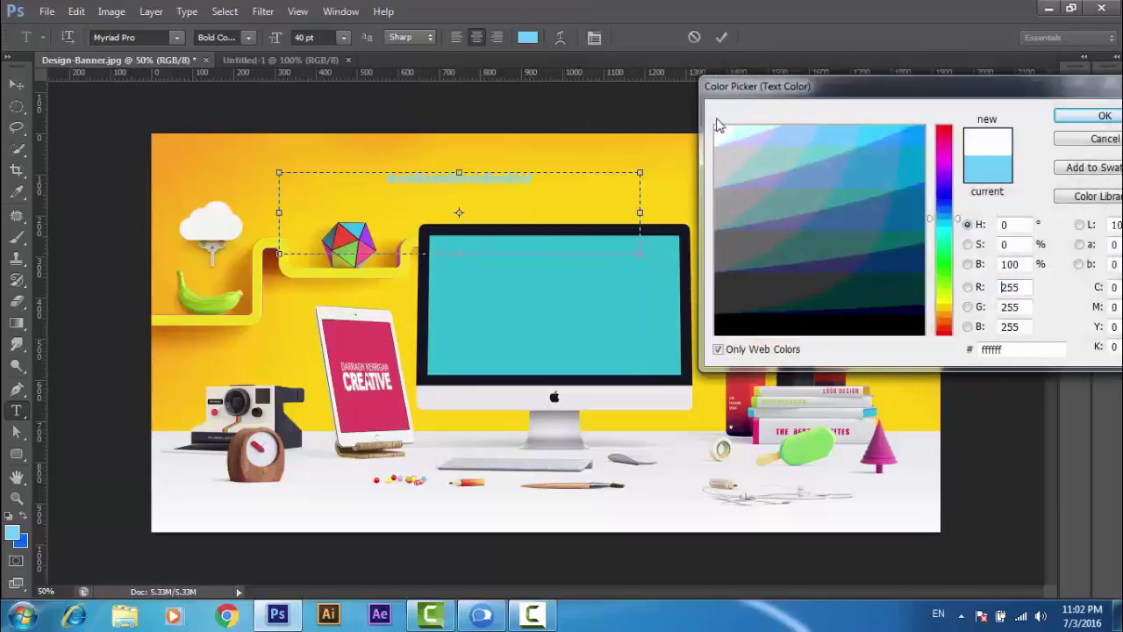
left_click(1104, 115)
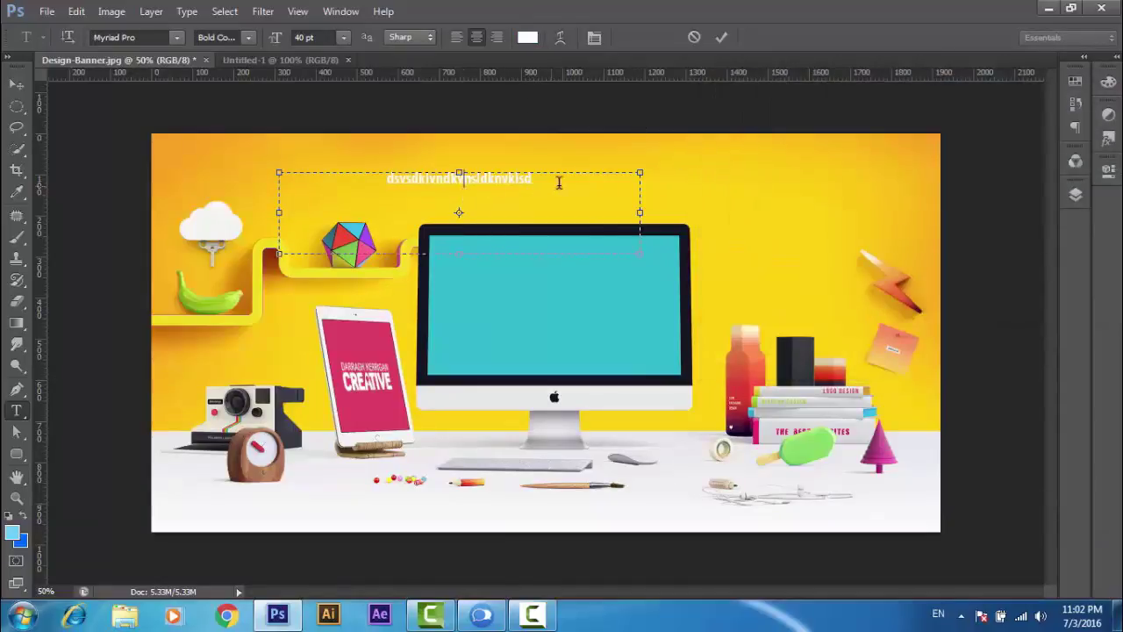
Select the placeholder text line, then commit the text with the Move tool
left_click_drag(559, 181, 346, 166)
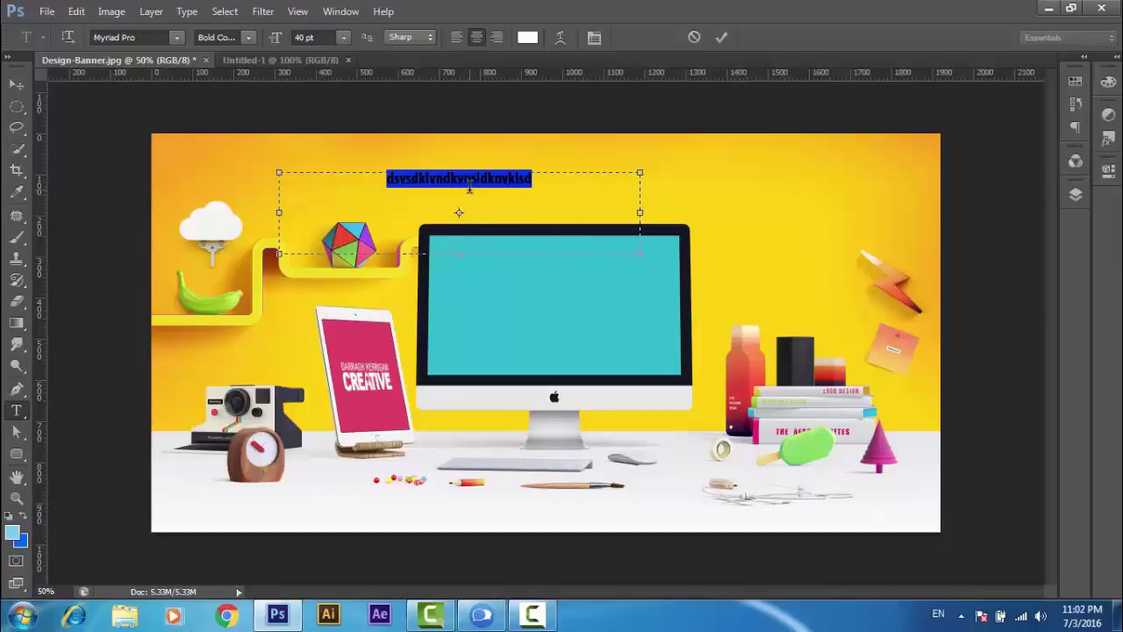
right_click(469, 187)
left_click(439, 181)
left_click(436, 179)
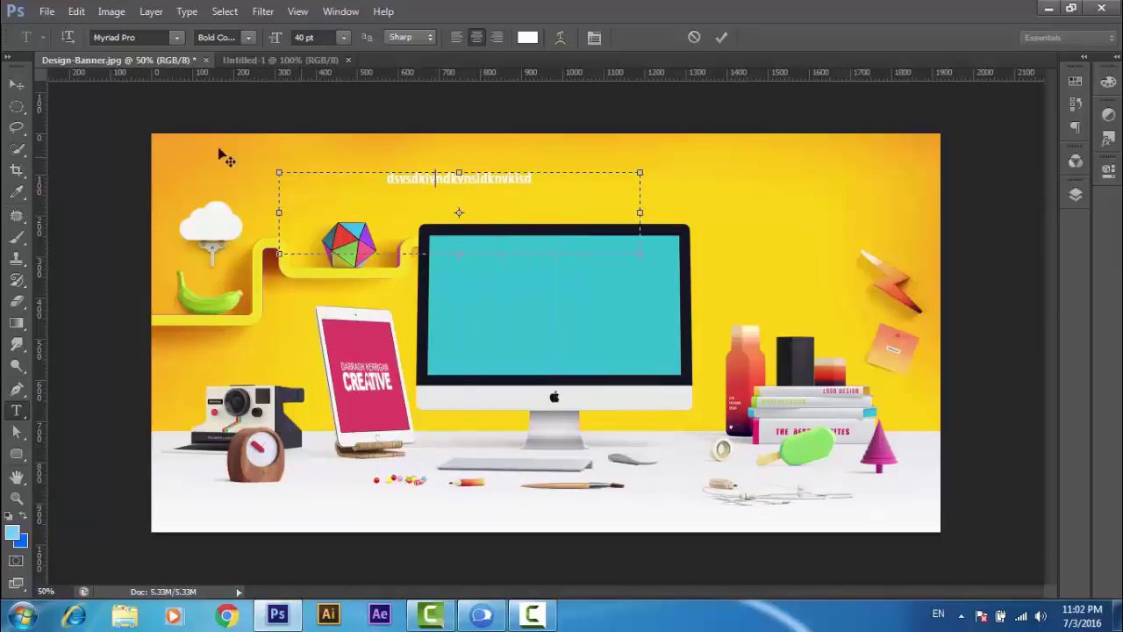
left_click(16, 84)
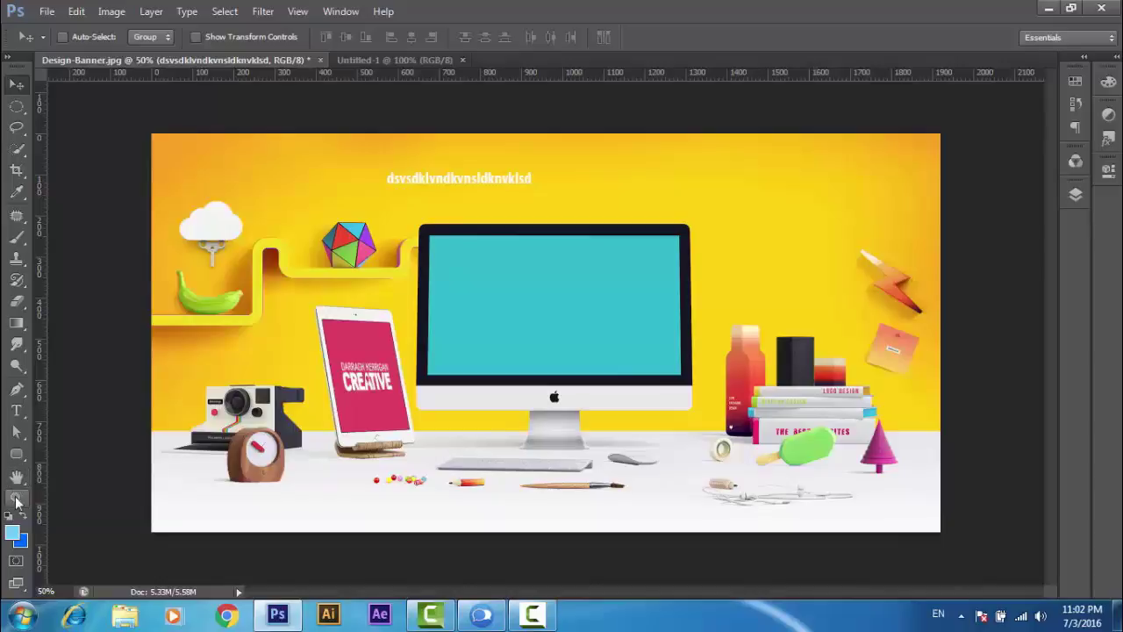
Zoom into the banner with the Hand tool and pan across to the camera, clock and tablet
left_click(16, 476)
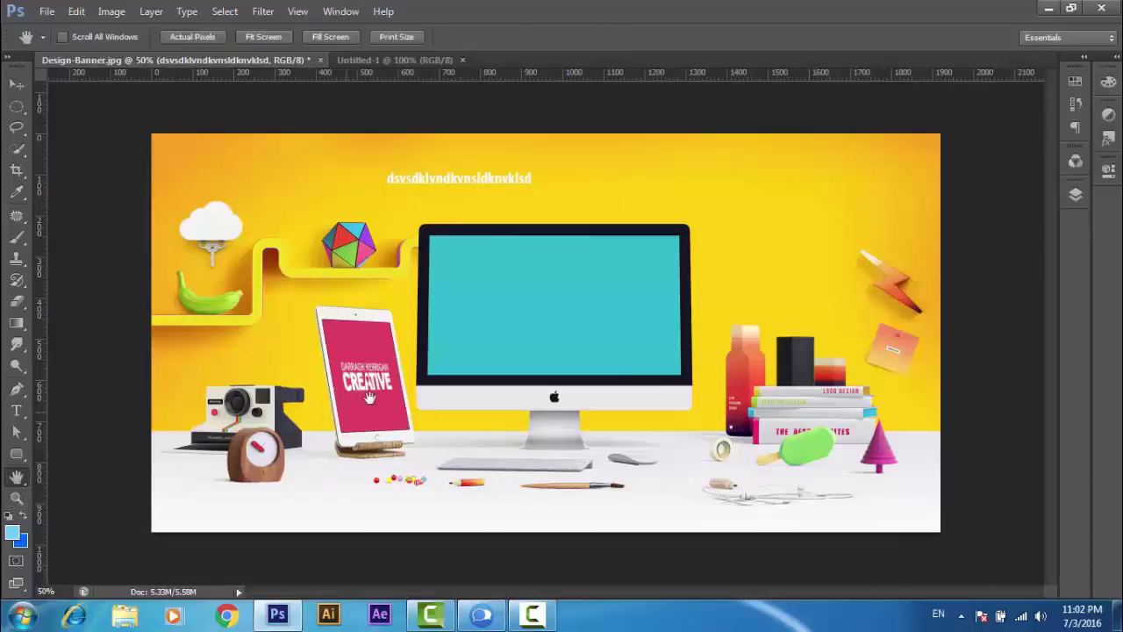
scroll(437, 322, "up", 3)
scroll(437, 322, "up", 3)
scroll(457, 384, "down", 2)
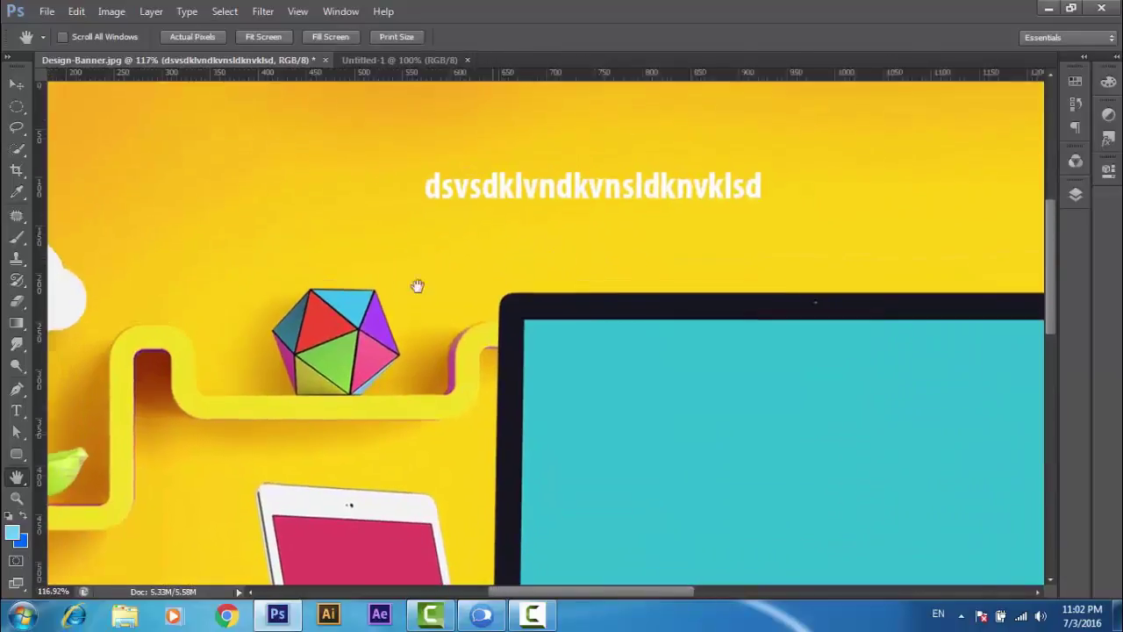
left_click_drag(416, 286, 79, 416)
key("ctrl+r")
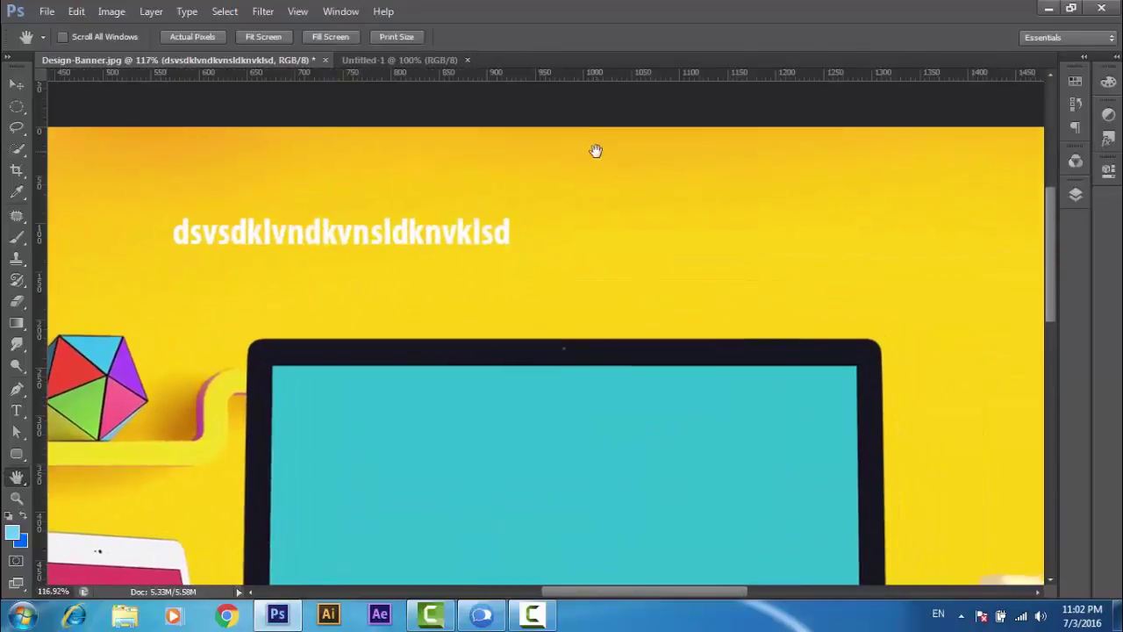
left_click_drag(597, 153, 366, 103)
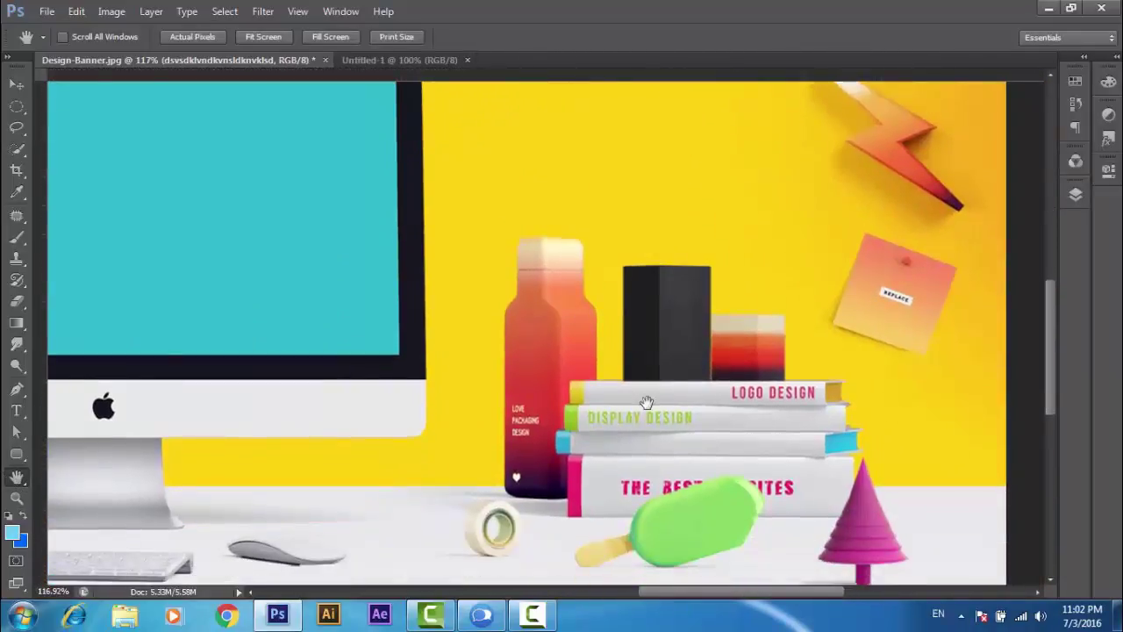
mouse_move(646, 402)
left_mouse_down()
mouse_move(492, 314)
mouse_move(789, 324)
left_mouse_up()
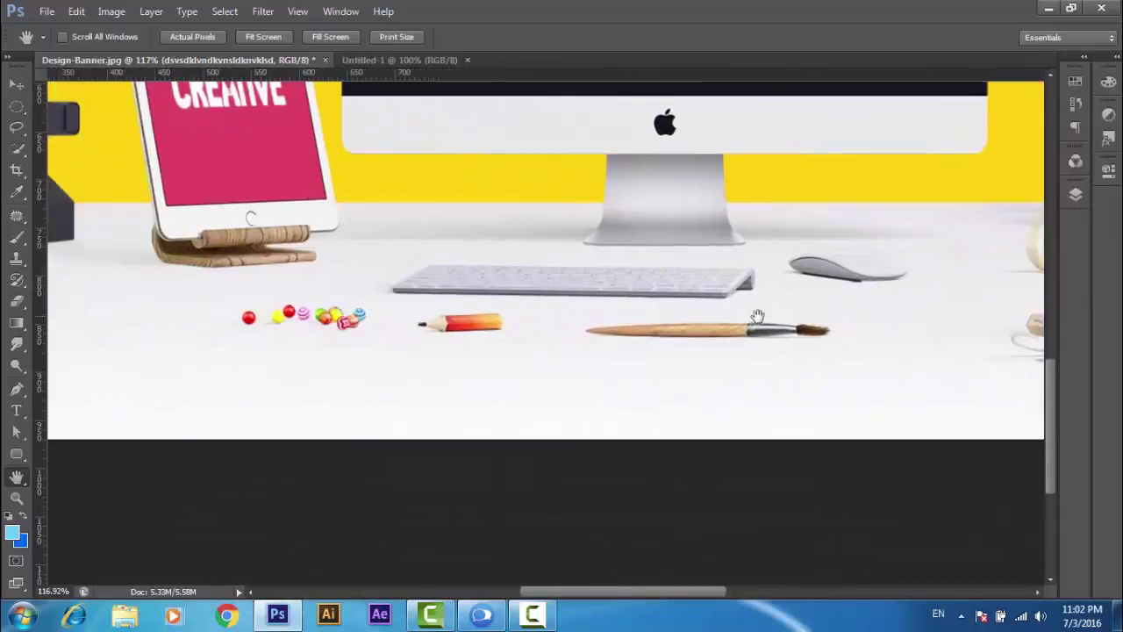
left_click_drag(369, 281, 641, 310)
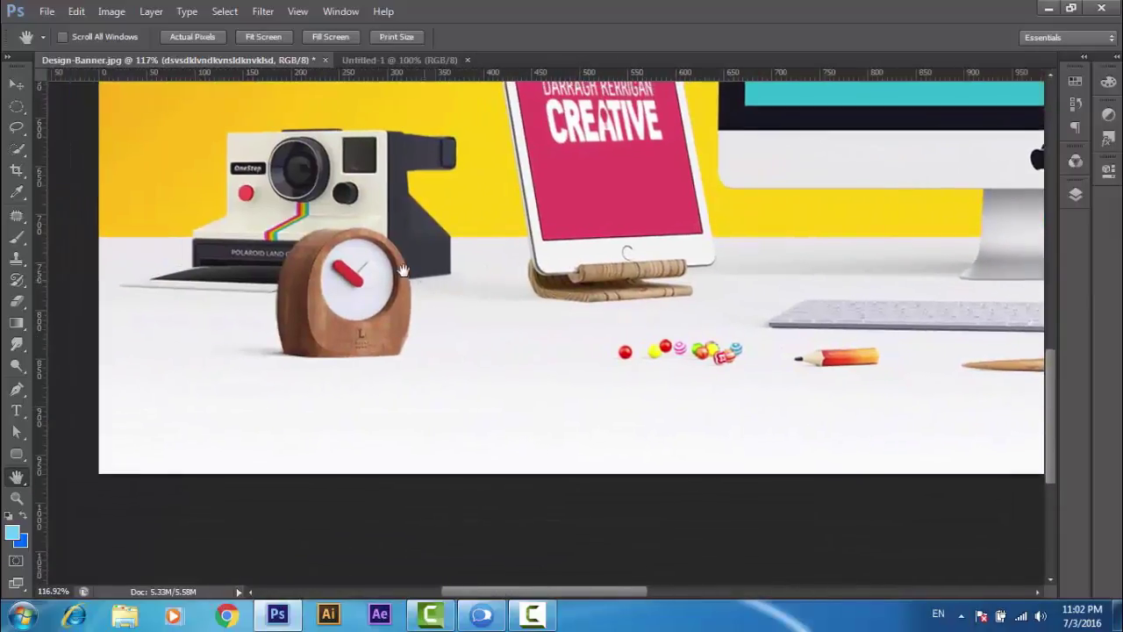
left_click(16, 499)
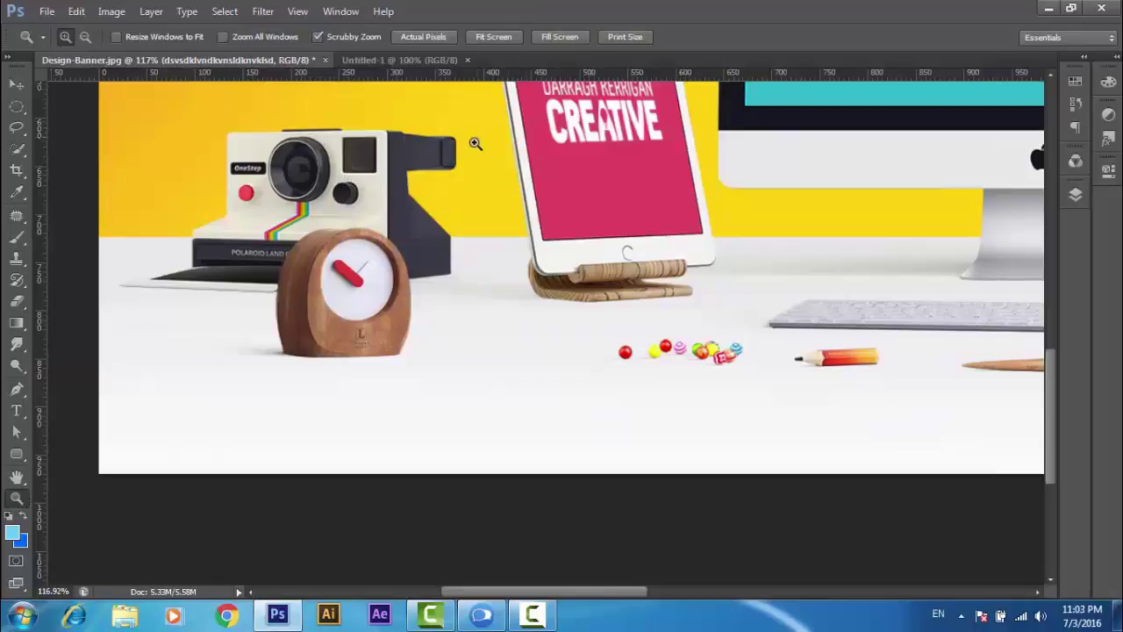
Zoom into the camera viewfinder up to 600%
left_click(428, 146)
left_click(253, 160)
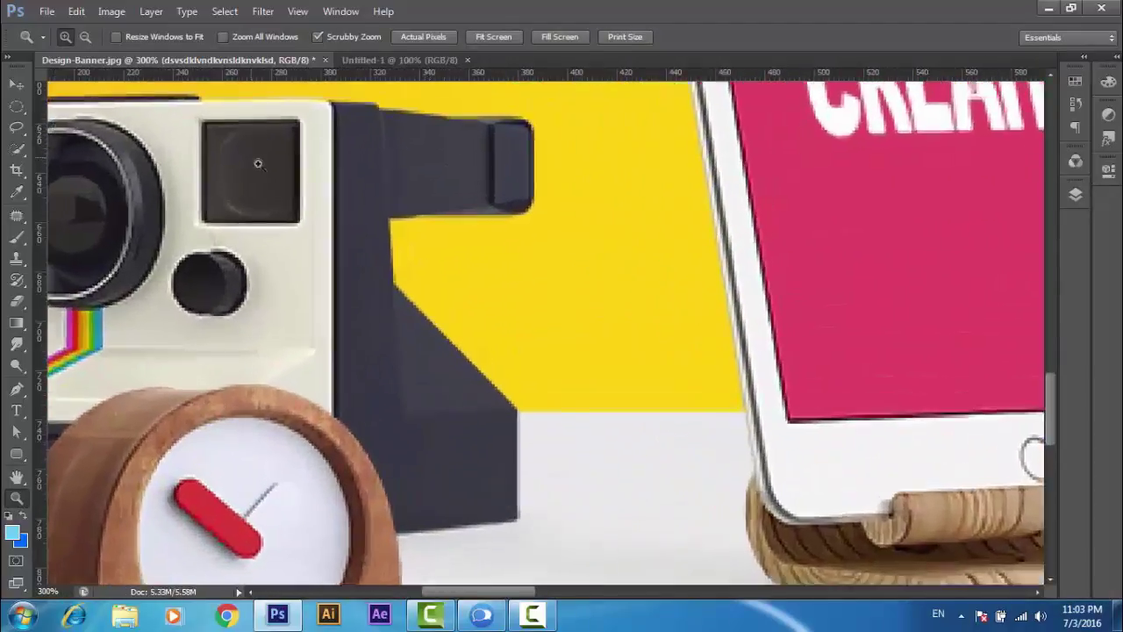
left_click(256, 164)
left_click(260, 169)
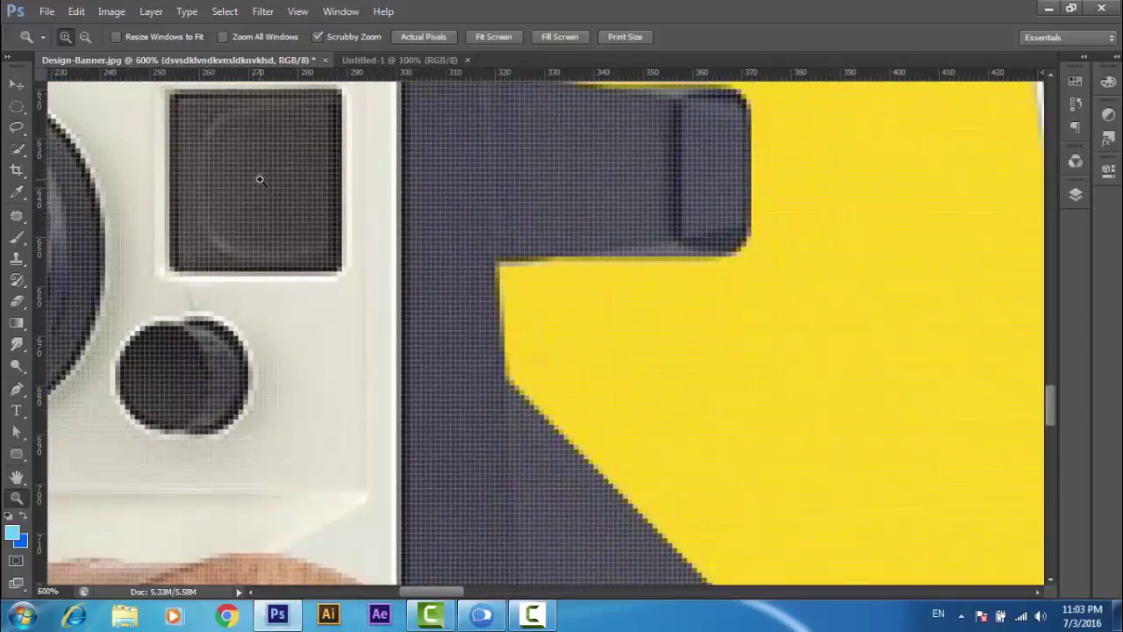
Zoom back out with Alt held until the whole banner shows at 50%
key("alt")
left_click(268, 167, "alt")
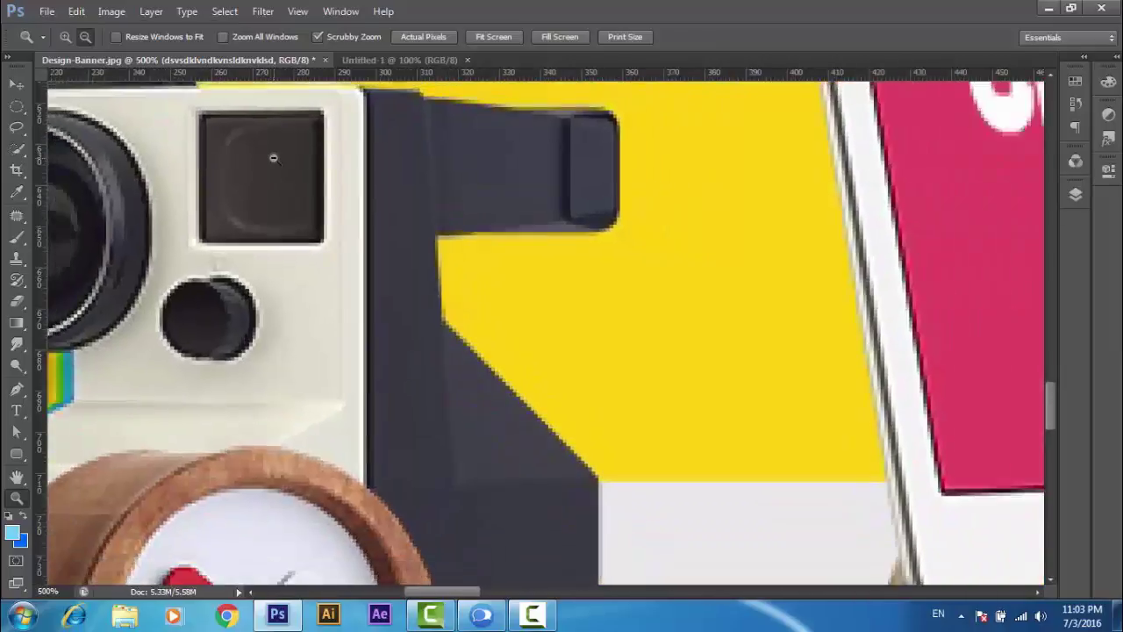
left_click(273, 158, "alt")
left_click(273, 158, "alt")
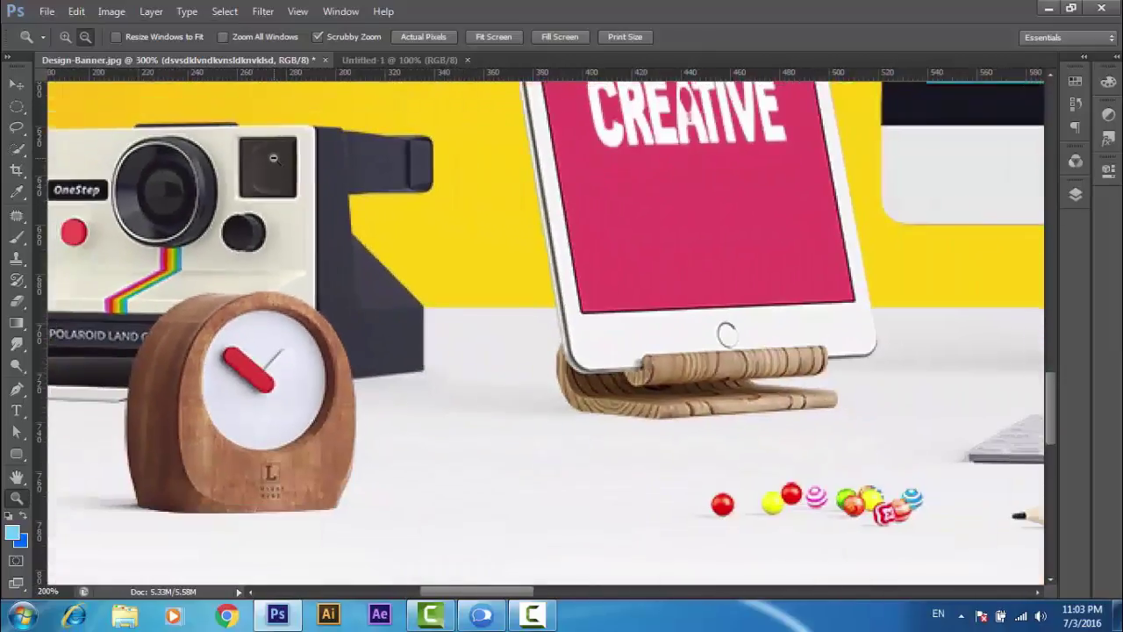
left_click(273, 158, "alt")
left_click(273, 158, "alt")
left_click(273, 158, "alt")
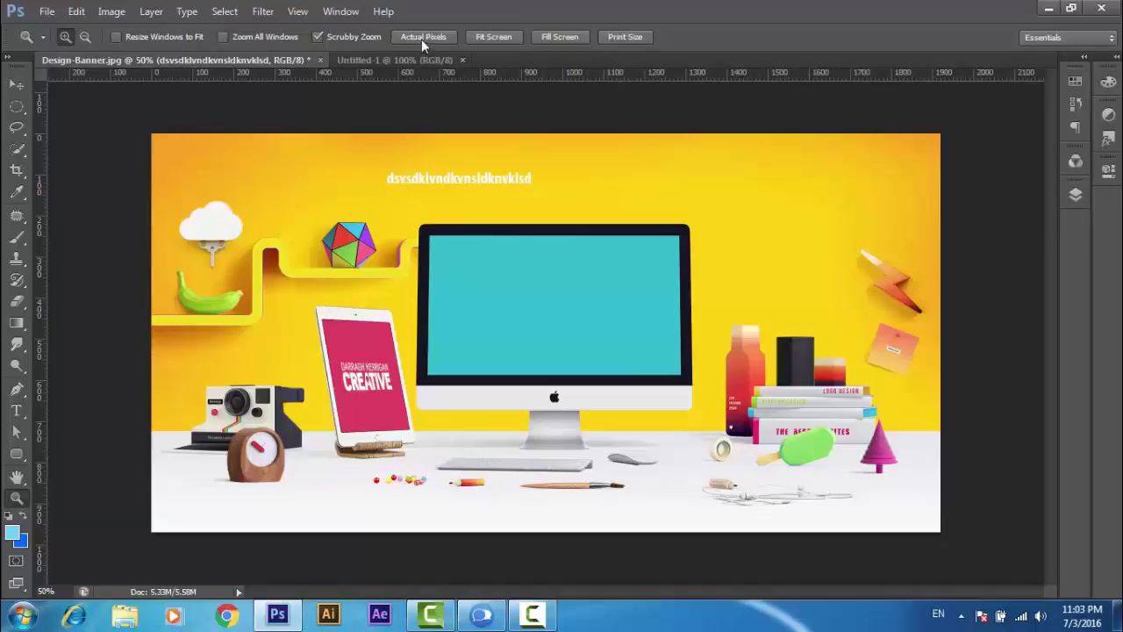
Preview a 728x90 crop, cancel it with Esc, and return to the Quick Selection tool
left_click(16, 84)
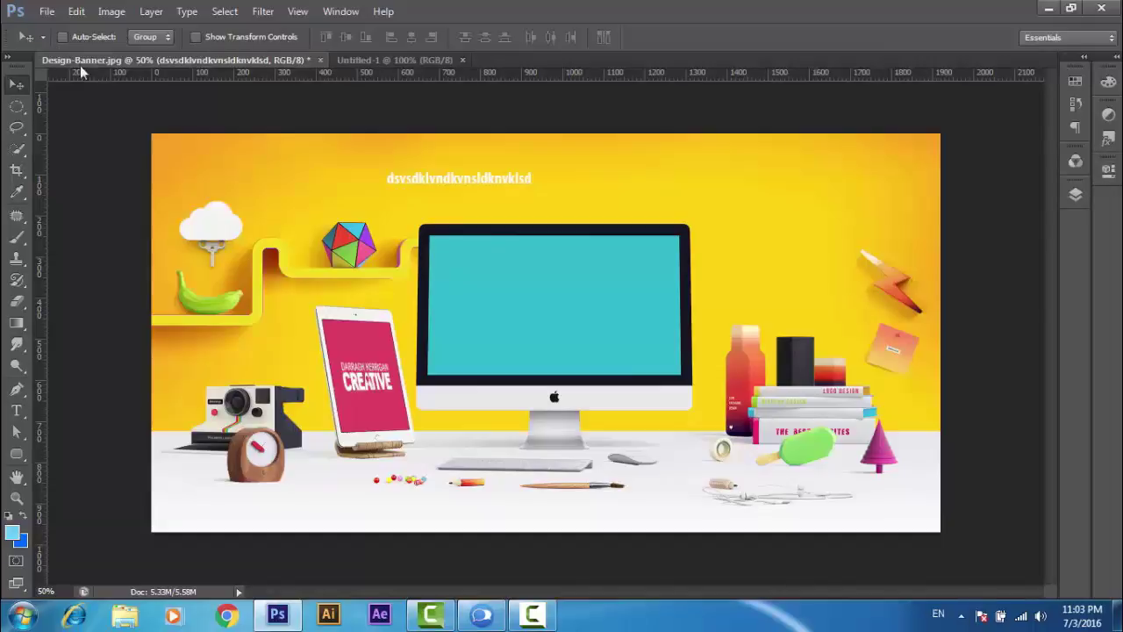
left_click(15, 107)
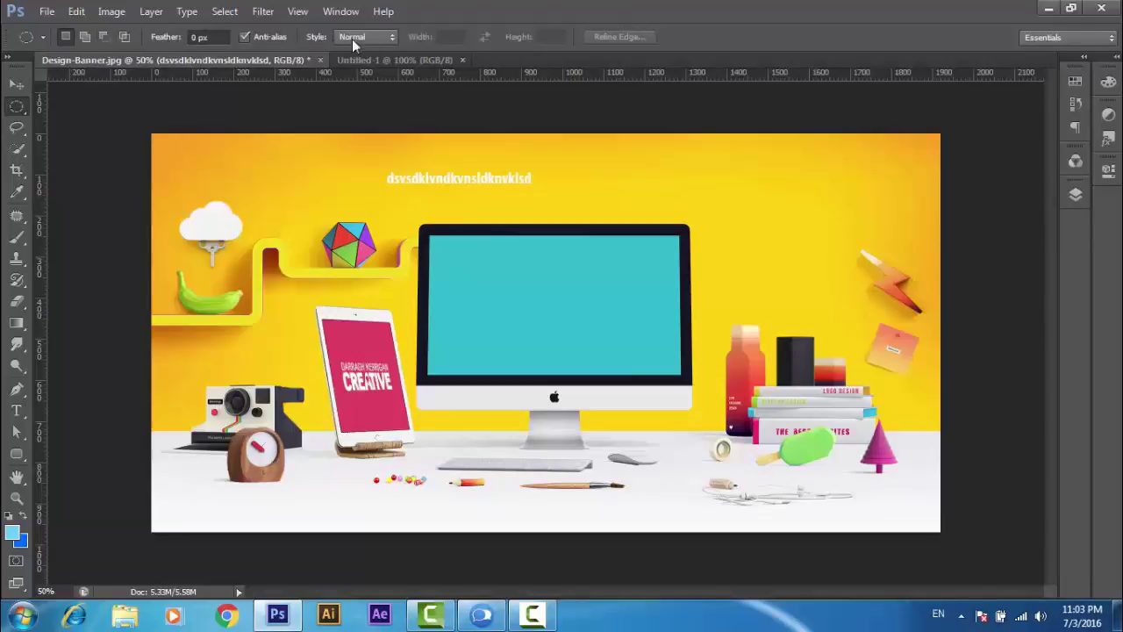
left_click(16, 149)
left_click(16, 170)
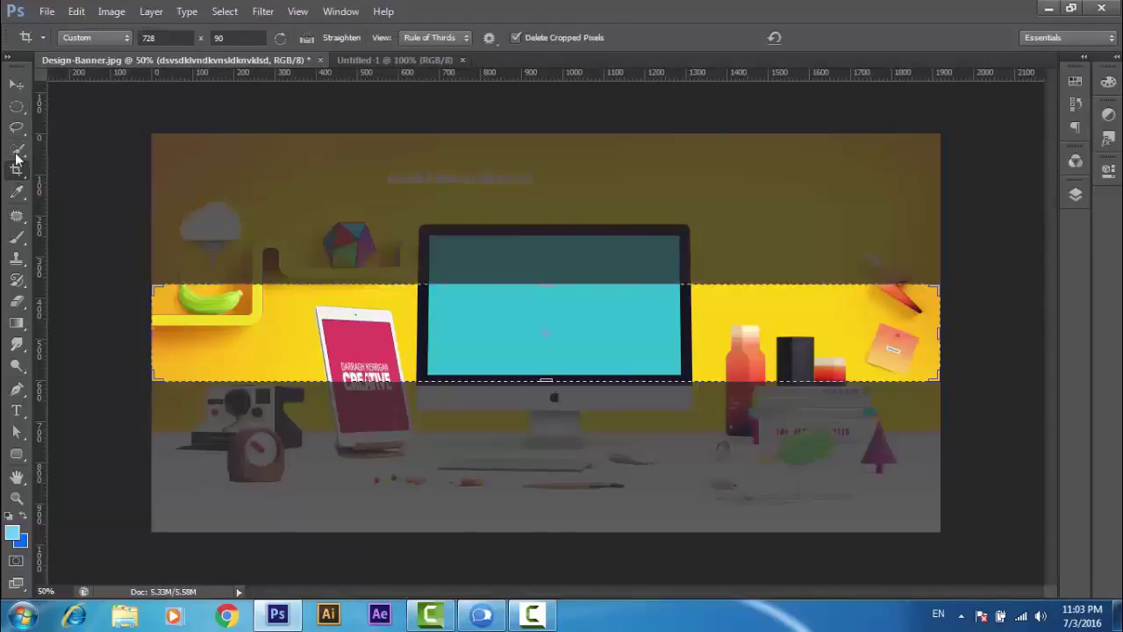
key("Escape")
left_click(16, 149)
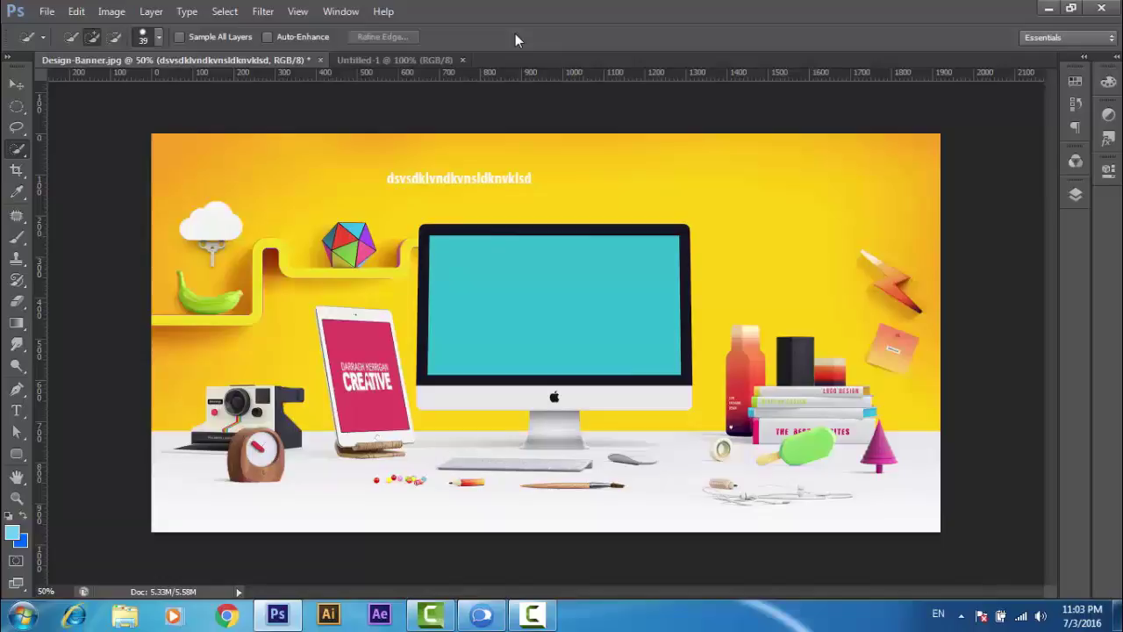
Set the Quick Selection brush size to 156 px and show the Layers panel
right_click(21, 151)
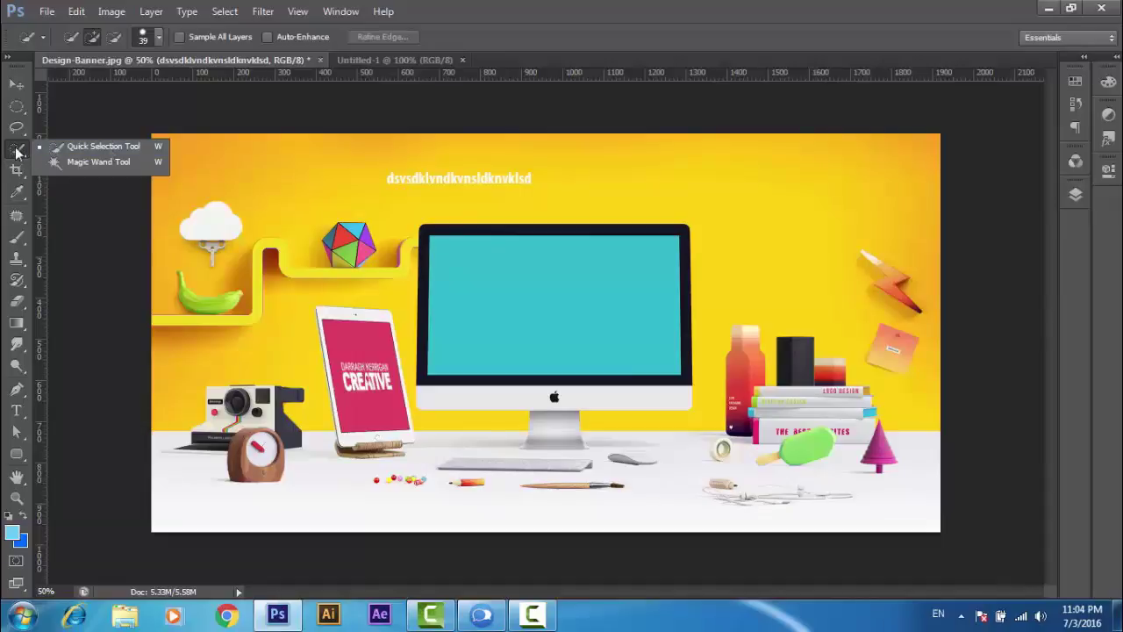
left_click(19, 152)
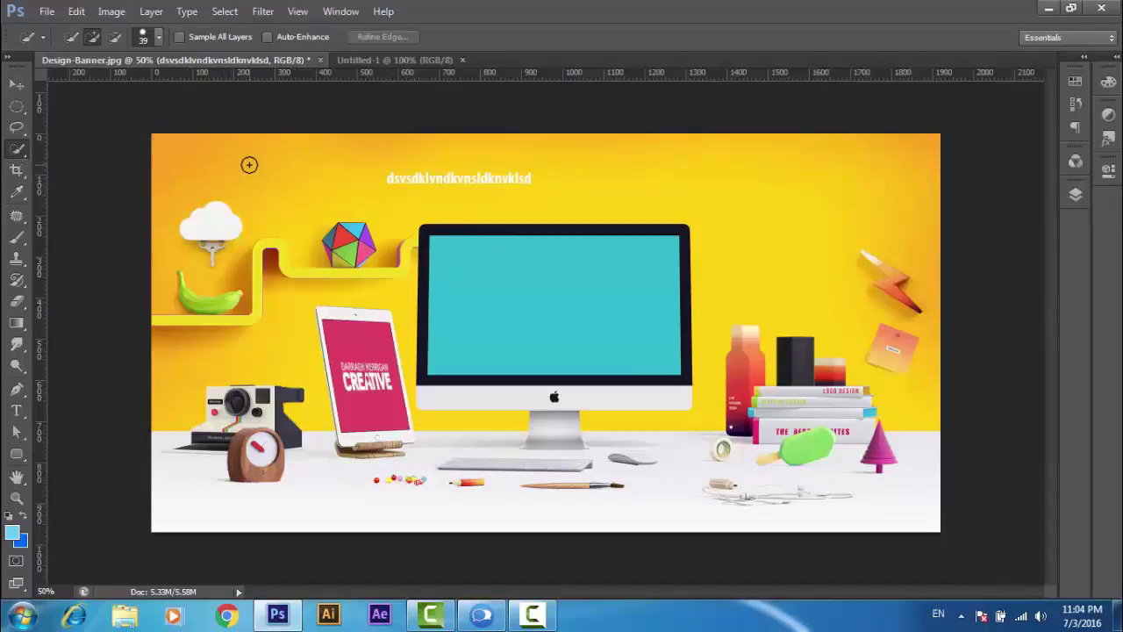
left_click(158, 37)
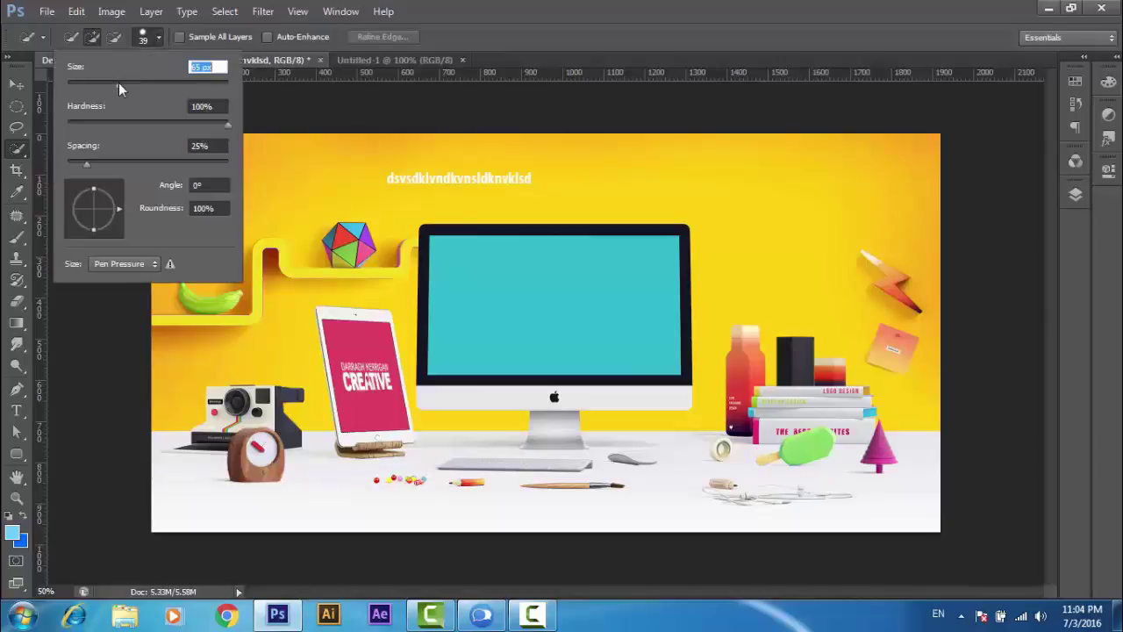
left_click_drag(118, 83, 142, 81)
left_click(172, 85)
left_click(157, 39)
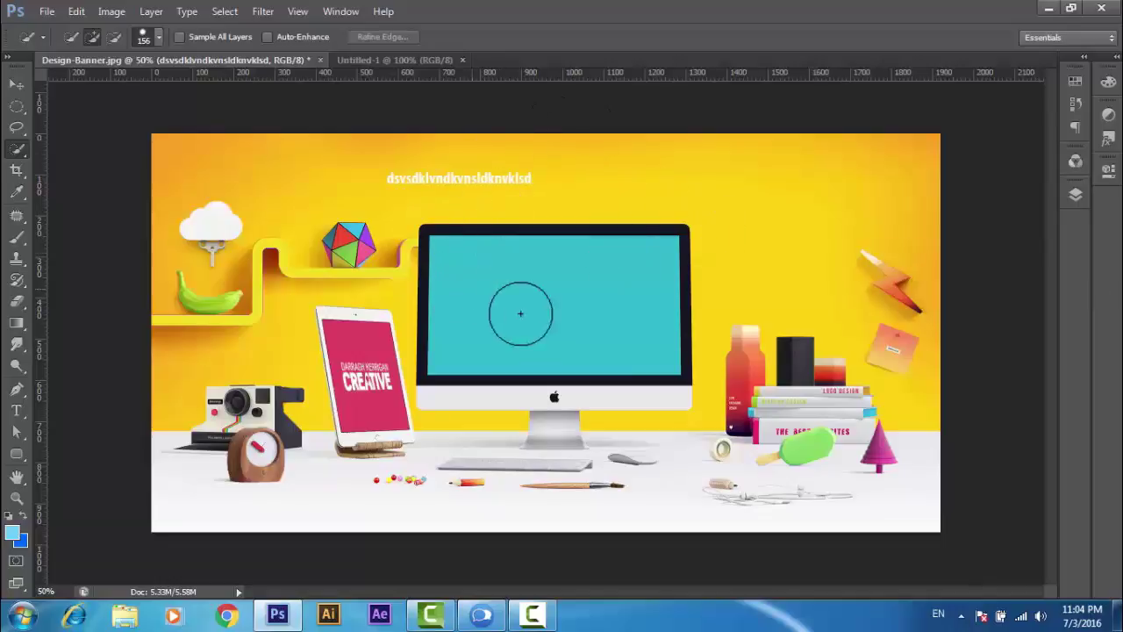
left_click(1074, 195)
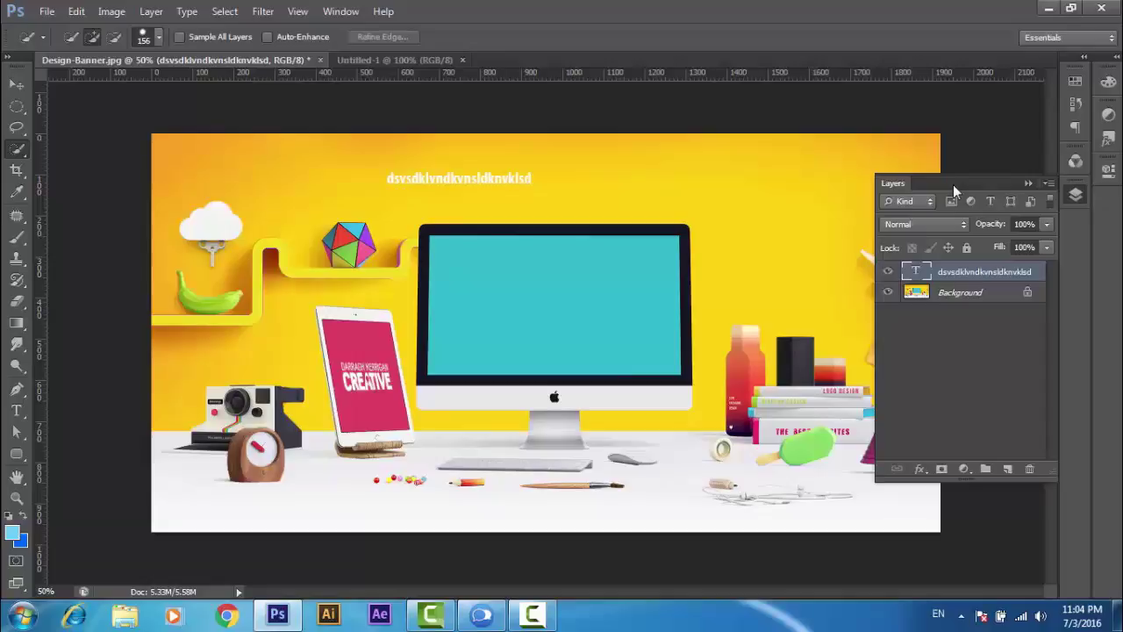
Collapse the Layers panel, separate it into its own group, and reopen it
left_click(1079, 195)
mouse_move(1078, 195)
left_mouse_down()
mouse_move(1082, 235)
mouse_move(1076, 200)
left_mouse_up()
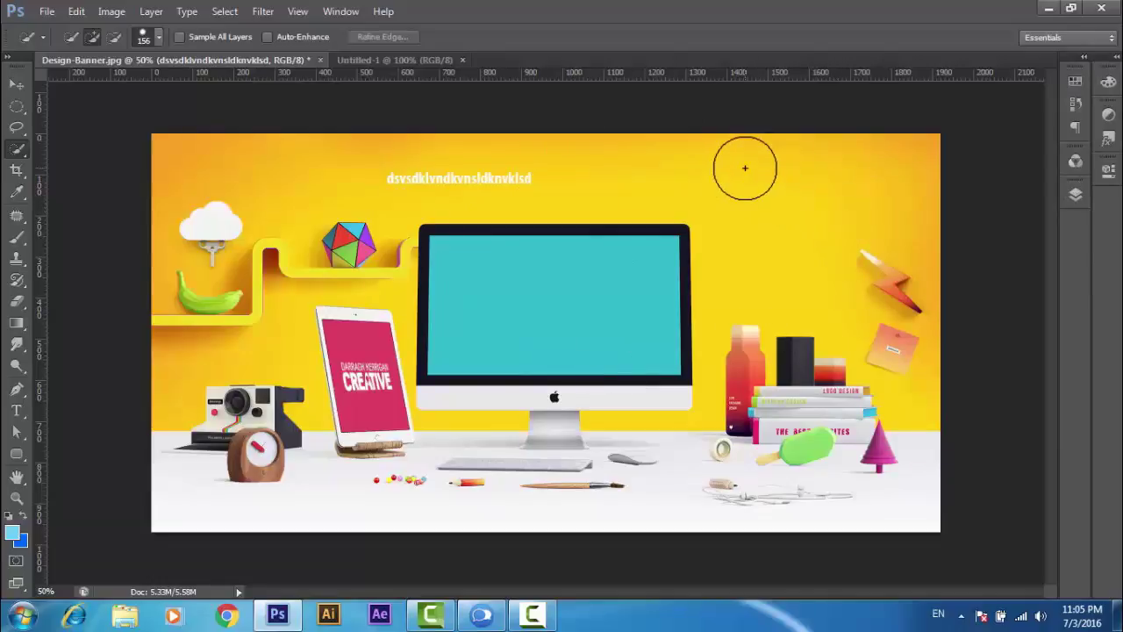
left_click(1076, 197)
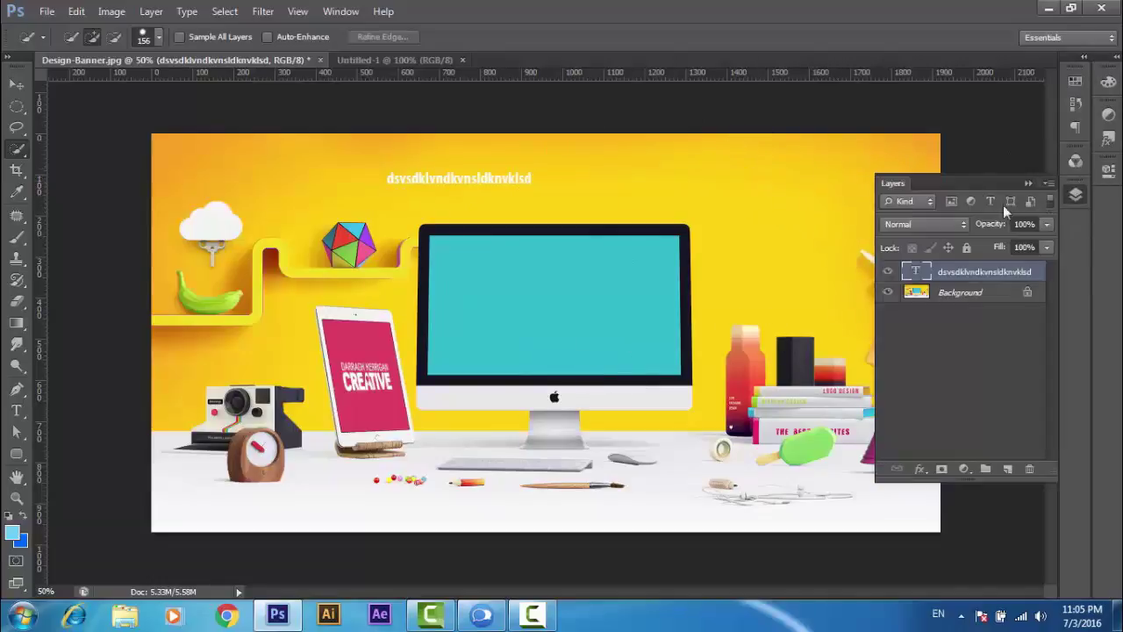
Float the Layers panel over the canvas, then dock it back on the right
left_click(1079, 198)
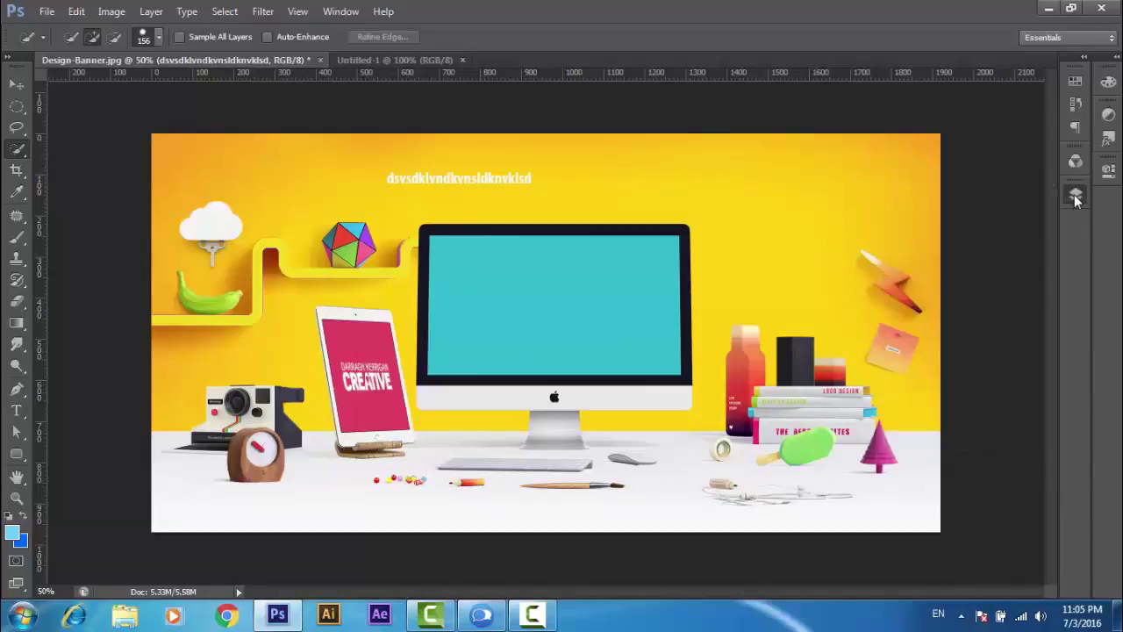
mouse_move(1079, 199)
left_mouse_down()
mouse_move(934, 181)
mouse_move(946, 288)
left_mouse_up()
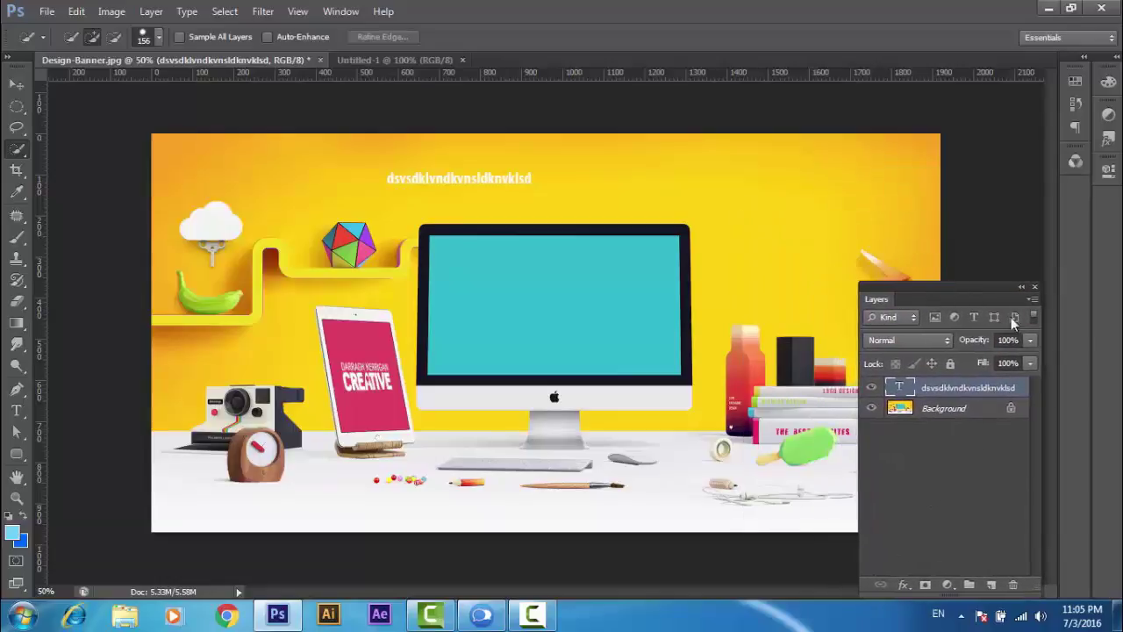
left_click_drag(987, 296, 1073, 180)
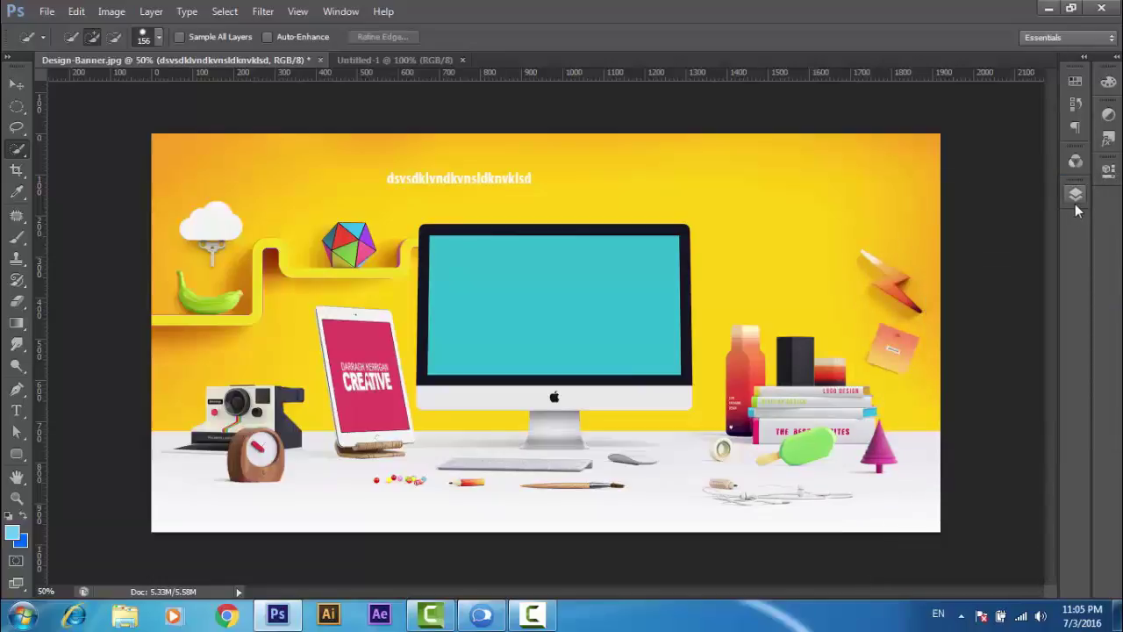
Fill the banner's headline text with magenta from the Swatches panel
left_click(1076, 81)
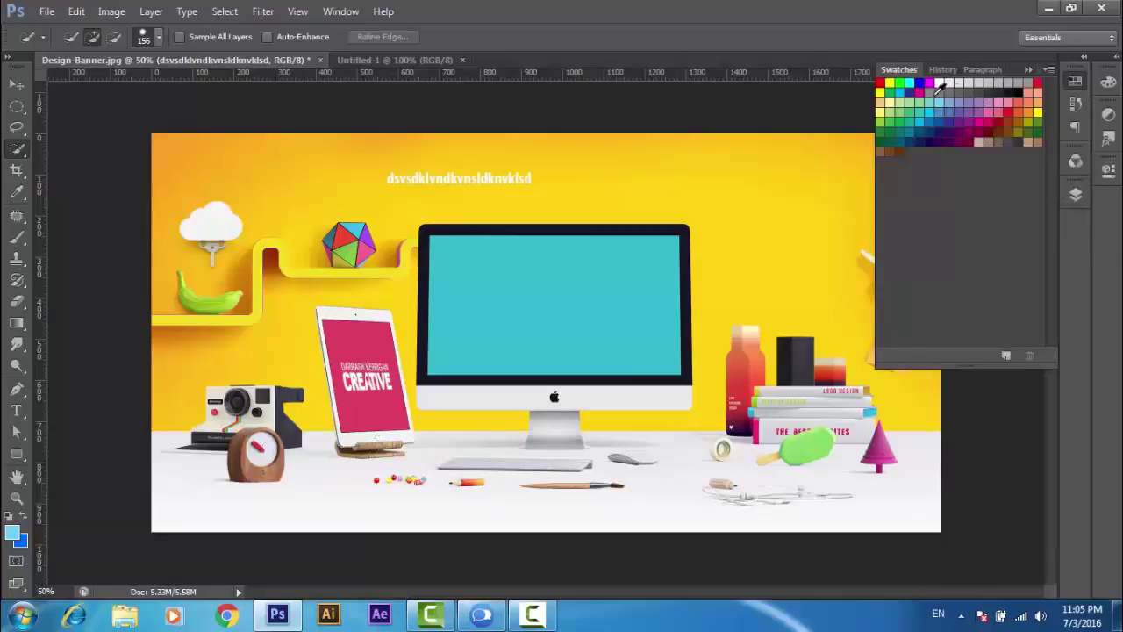
left_click(919, 83)
key("alt+BackSpace")
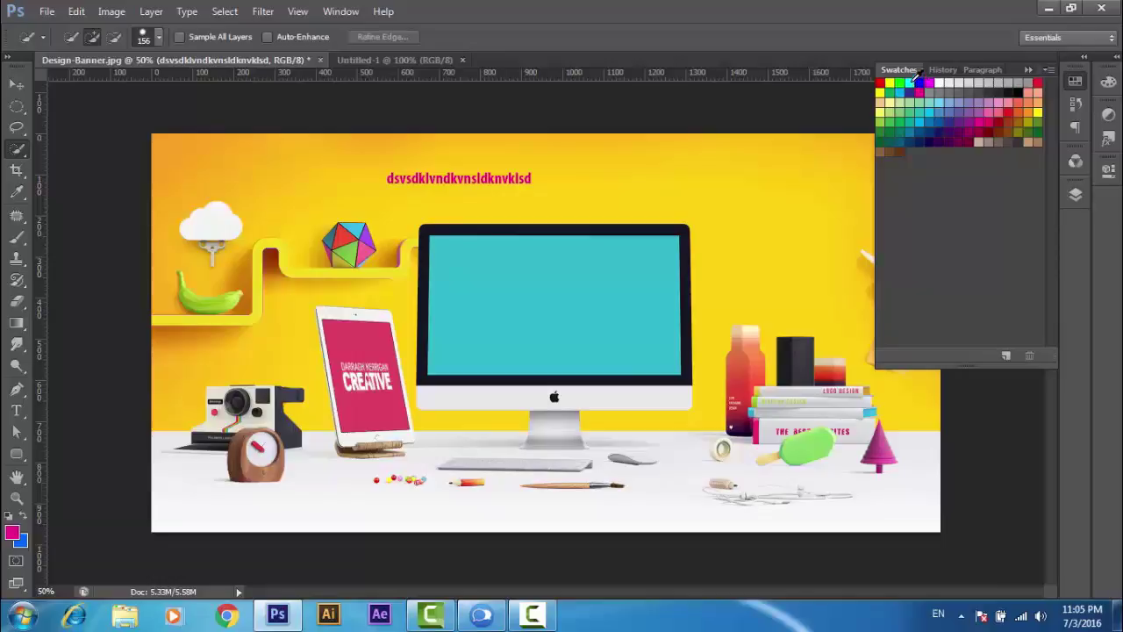
Try cyan, yellow and red swatches, leaving green as the foreground colour, then show History
left_click(911, 82)
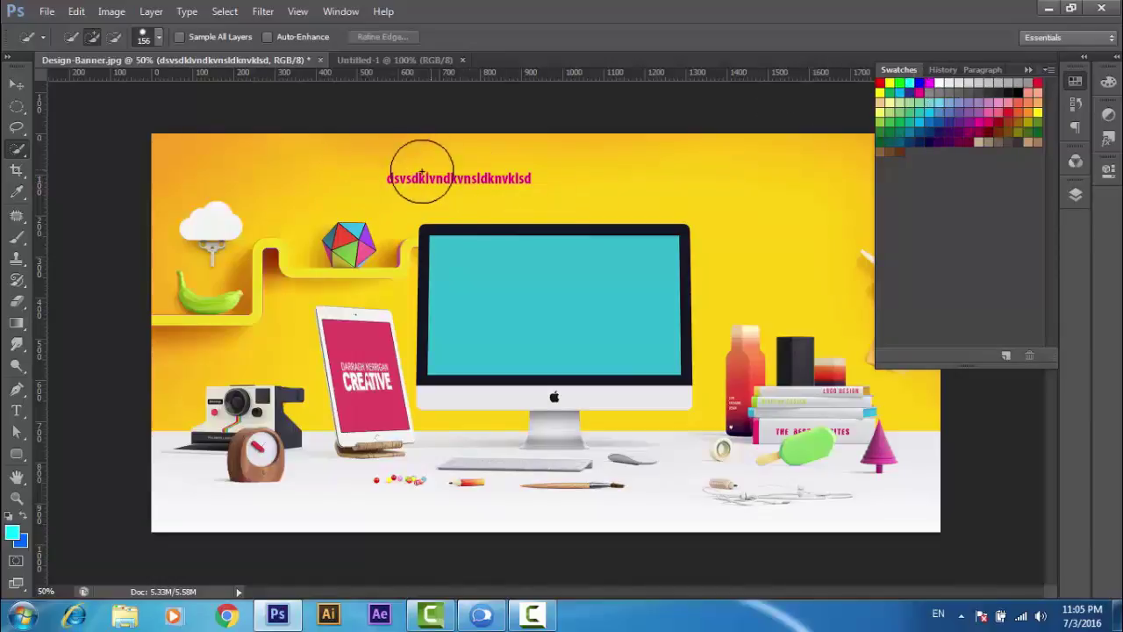
left_click(890, 83)
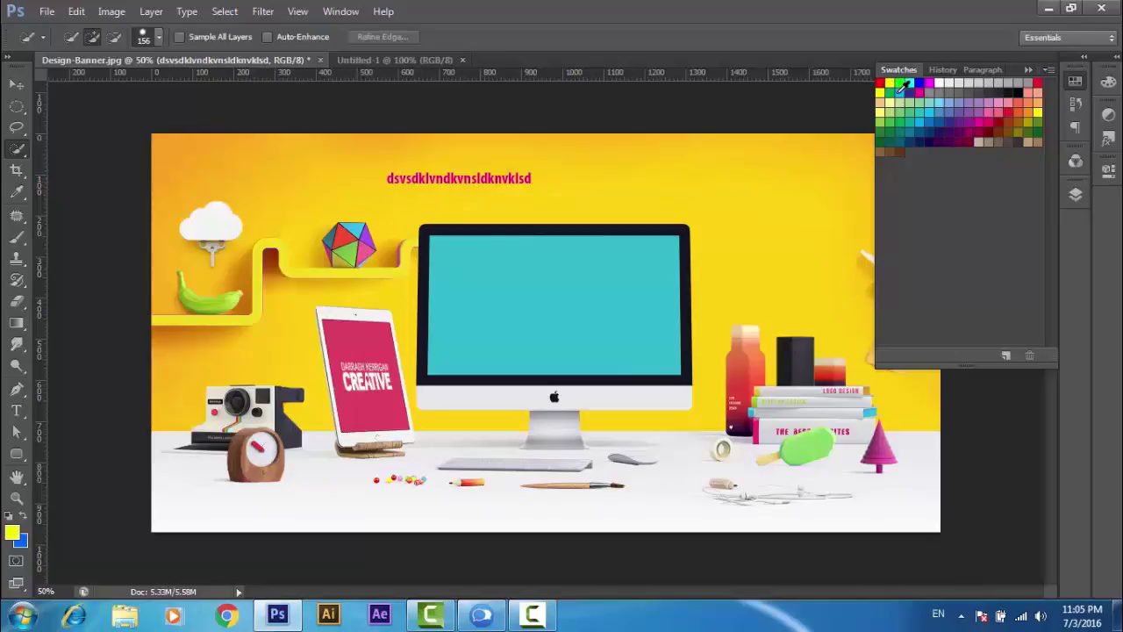
left_click(880, 83)
left_click(910, 107)
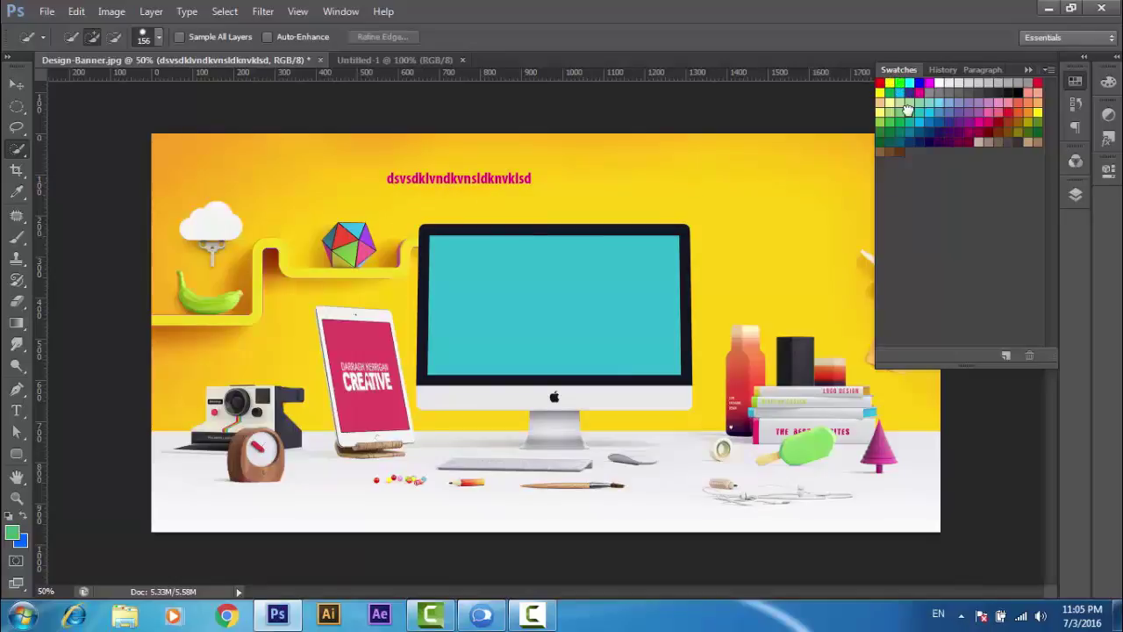
left_click(1075, 82)
left_click(1075, 105)
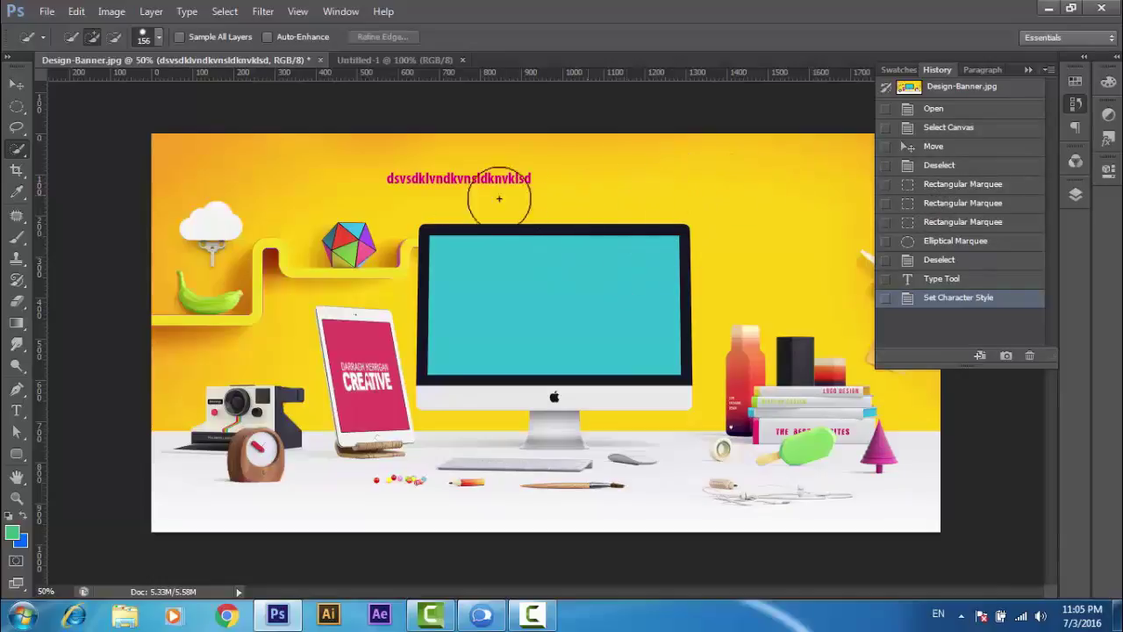
Step through earlier History states: Move, Select Canvas, the opened image and Deselect
left_click(937, 149)
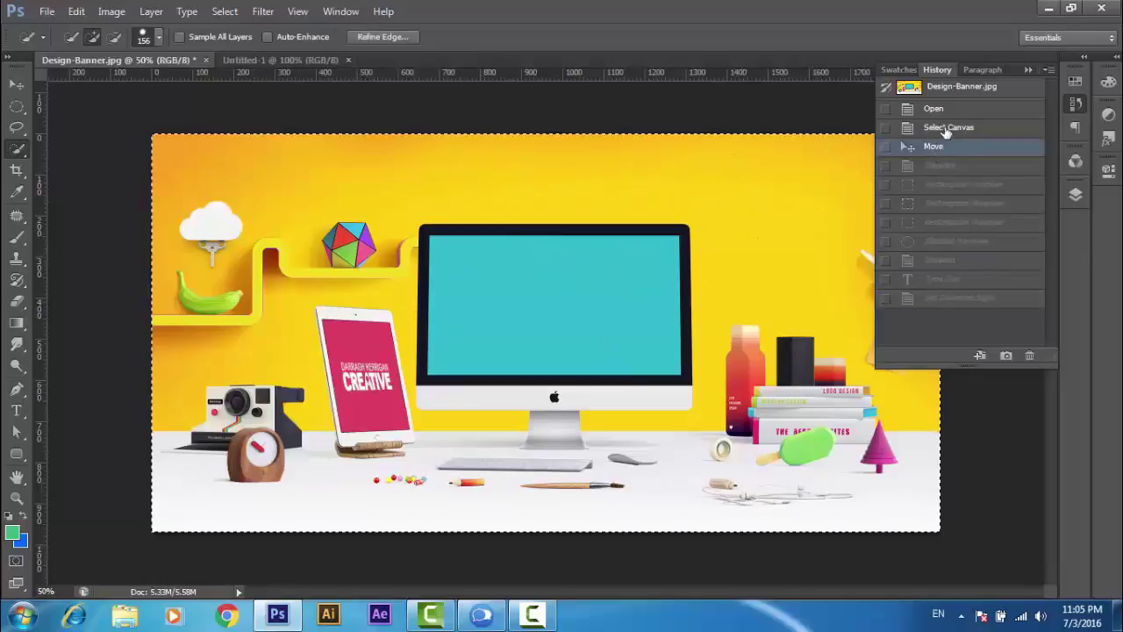
left_click(948, 127)
left_click(939, 109)
left_click(958, 166)
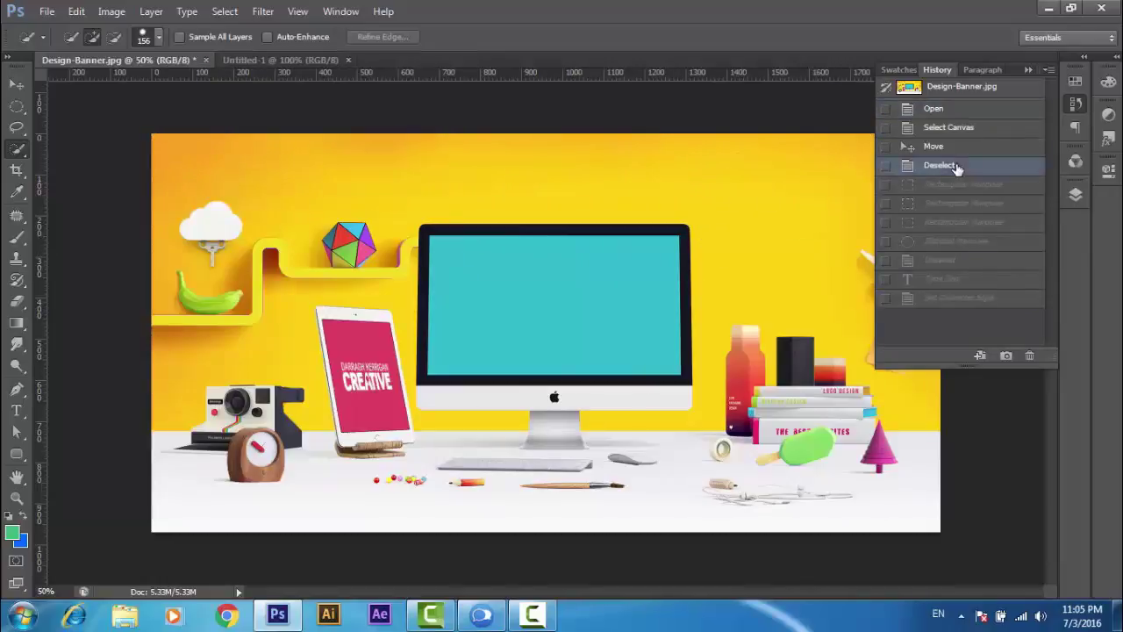
left_click(955, 132)
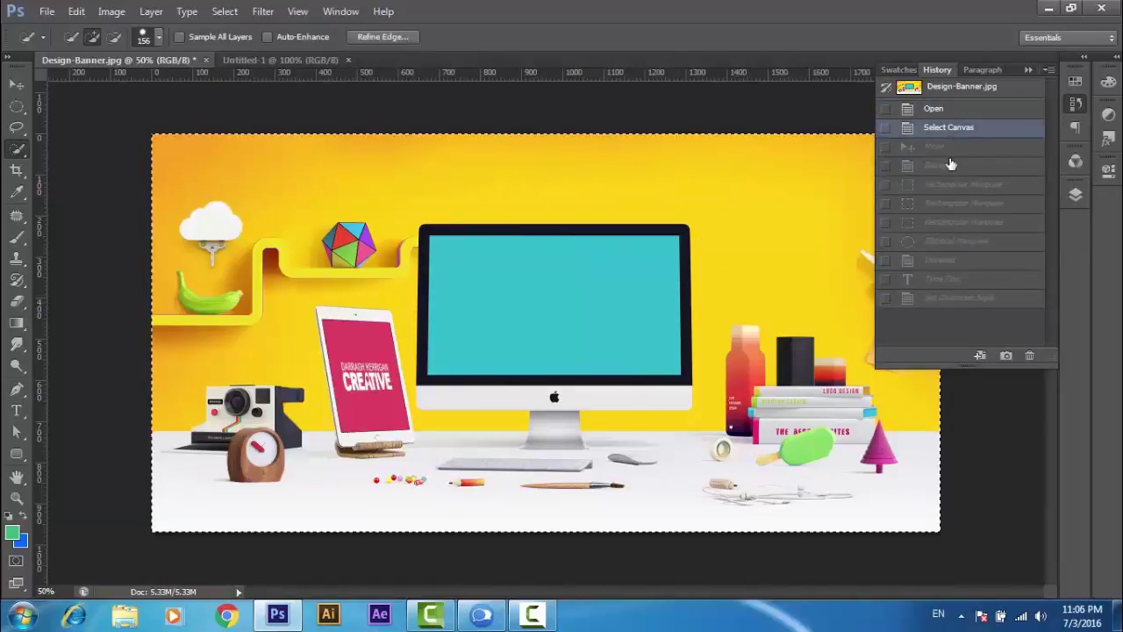
left_click(950, 167)
Restore the latest edits, then revert to the Design-Banner.jpg snapshot and collapse History
left_click(944, 303)
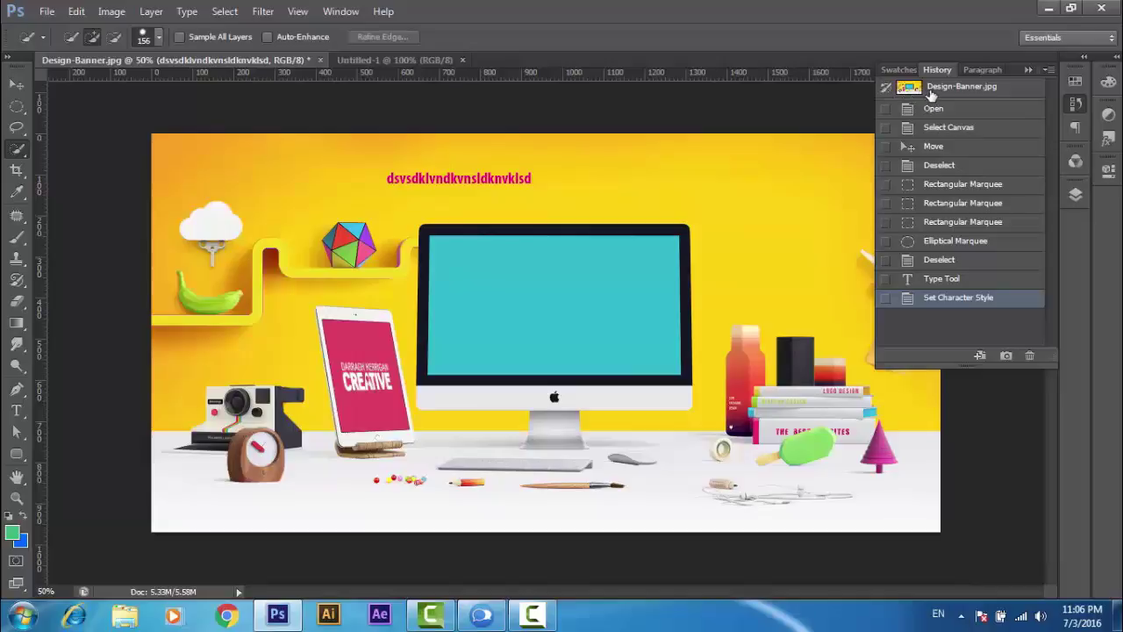
left_click(931, 91)
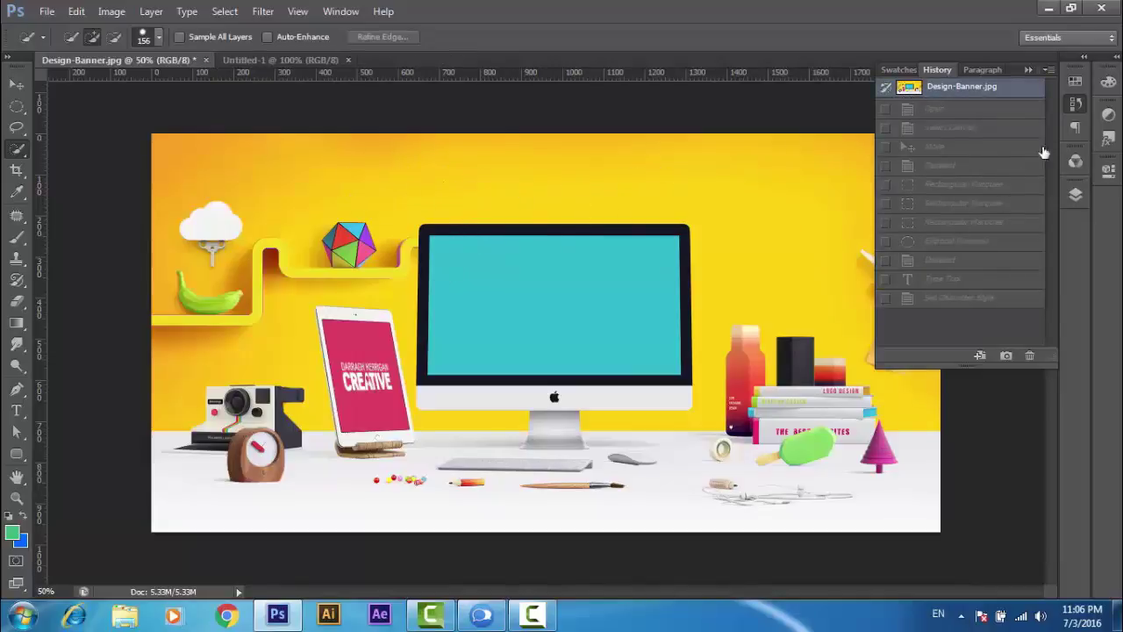
left_click(1076, 104)
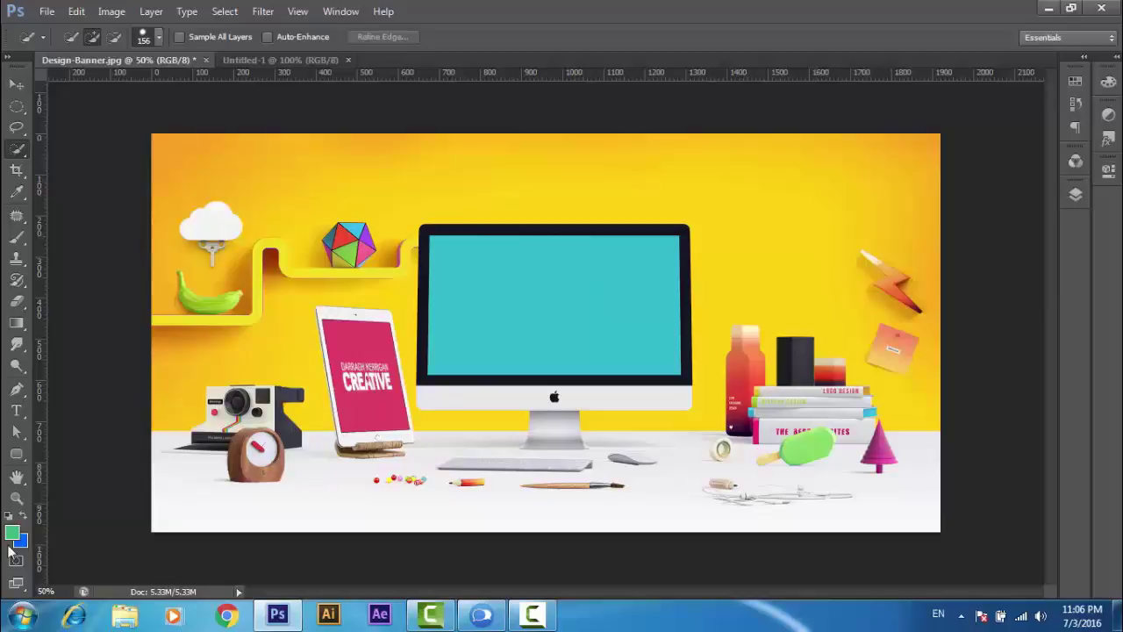
left_click(47, 12)
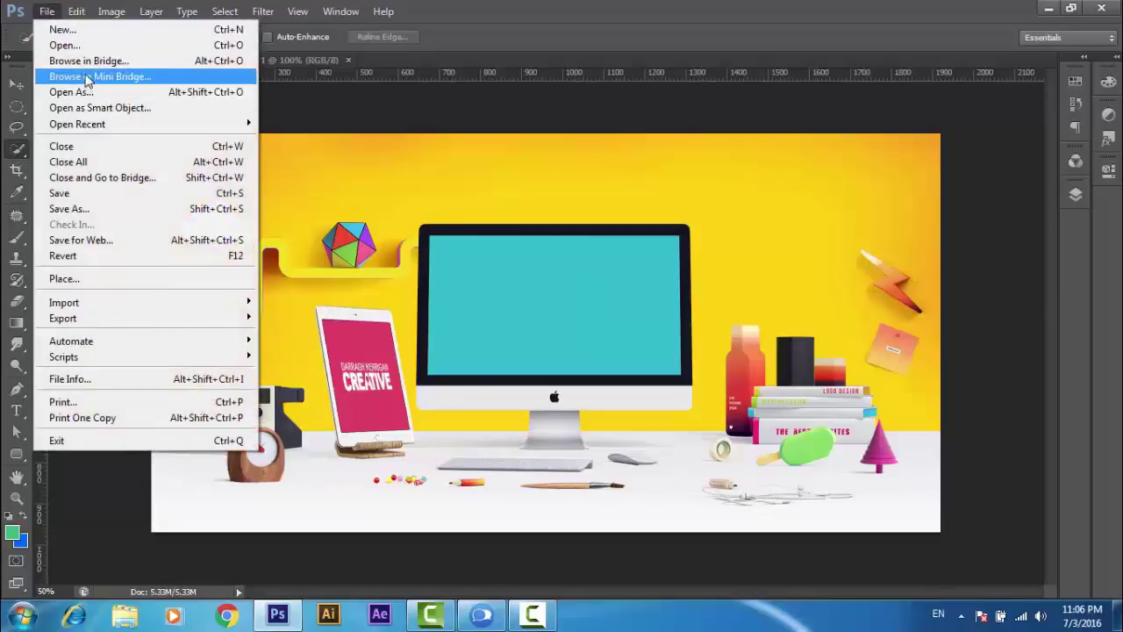
left_click(62, 29)
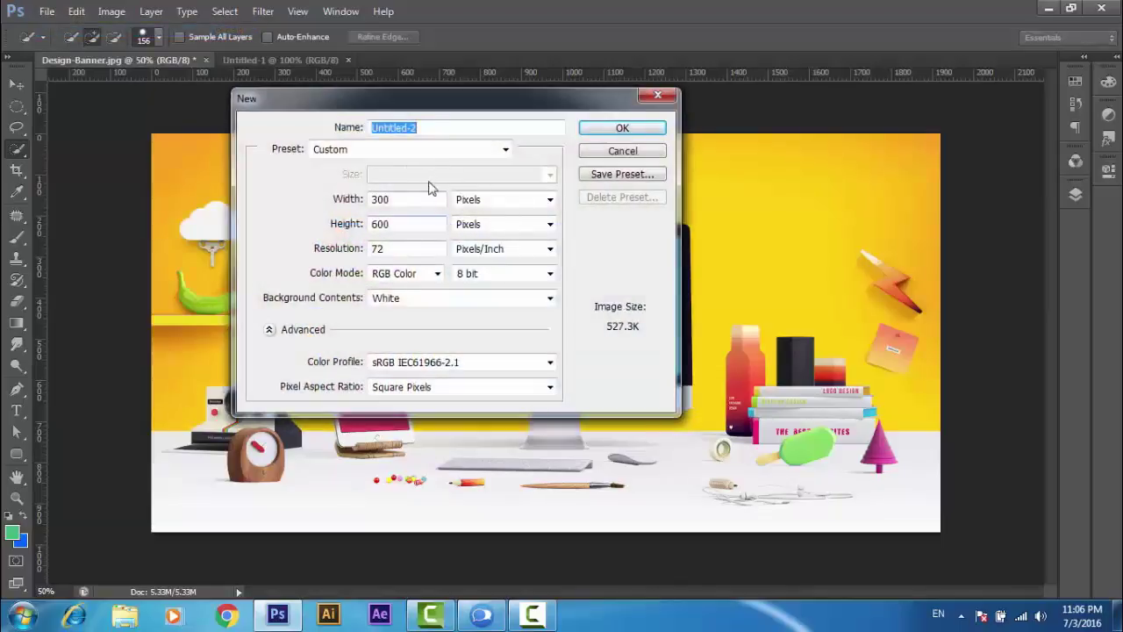
left_click_drag(438, 100, 524, 105)
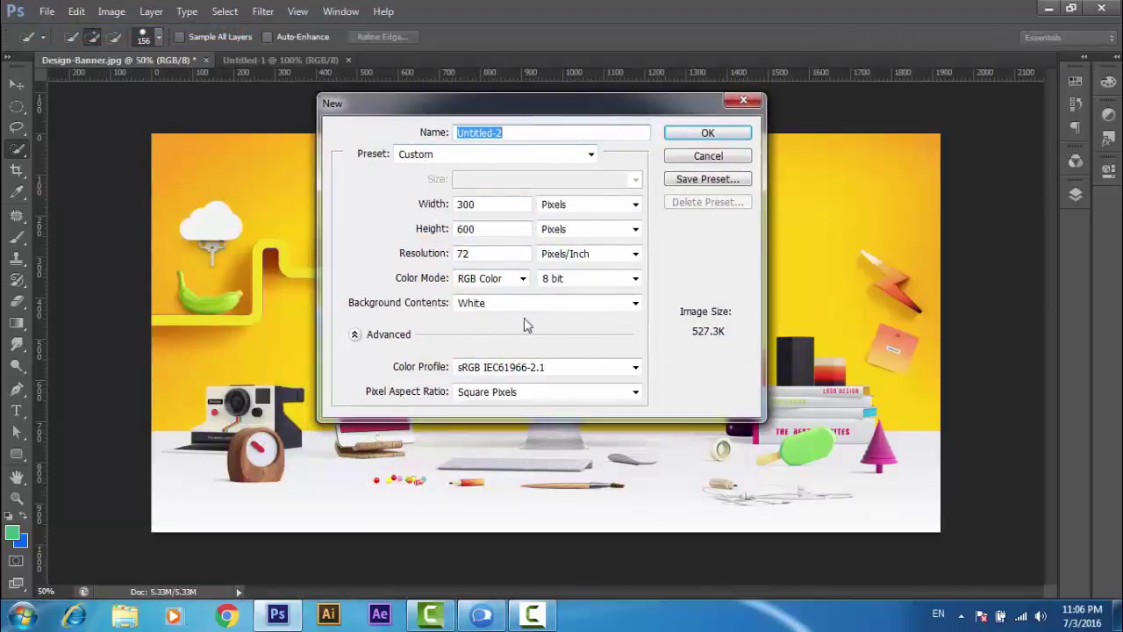
left_click(743, 100)
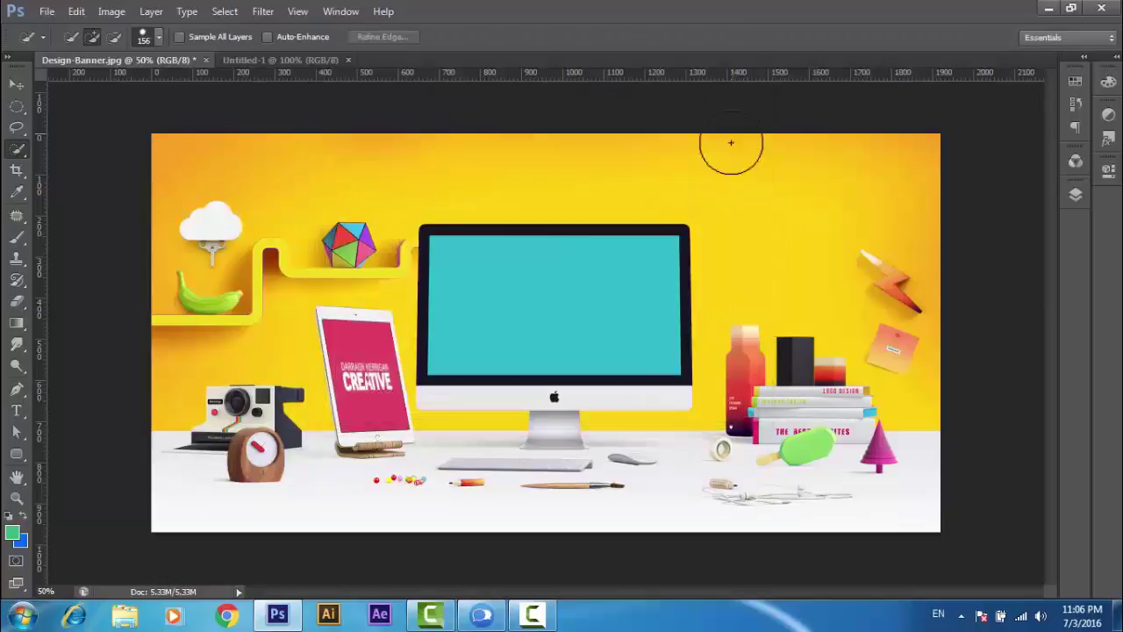